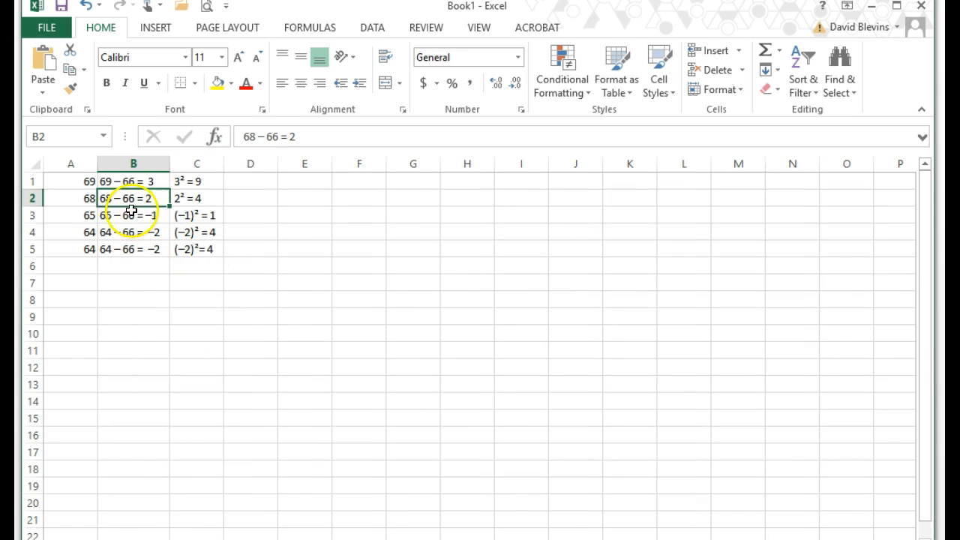
# - Cancel replacing the contents of C2 and undo the paste of the worked deviation table
pyautogui.click(180, 197)
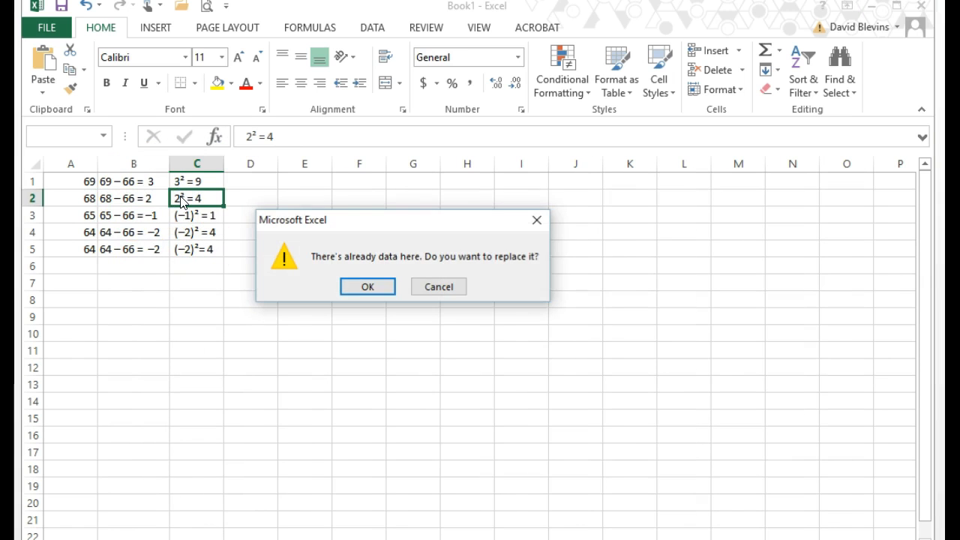
pyautogui.click(416, 288)
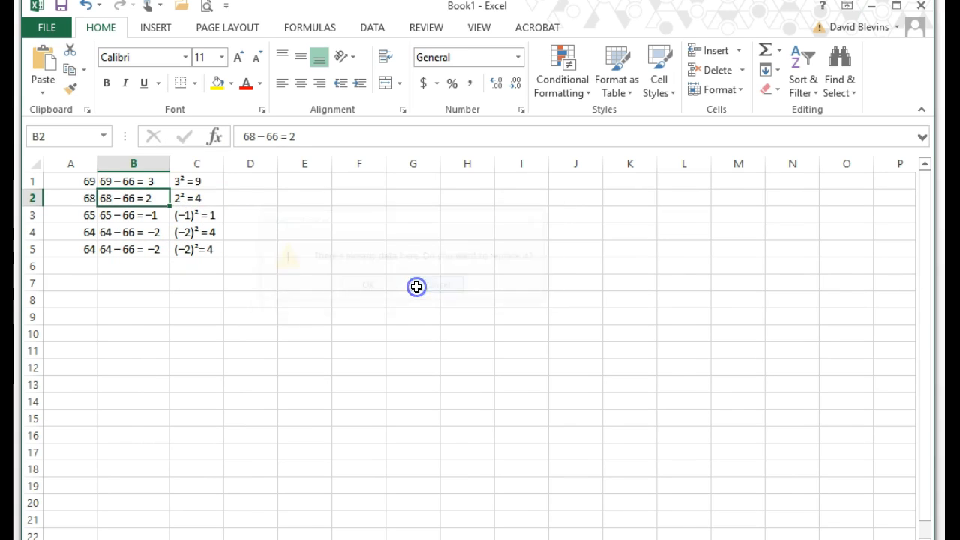
pyautogui.hotkey('ctrl', 'z')
pyautogui.hotkey('ctrl', 'z')
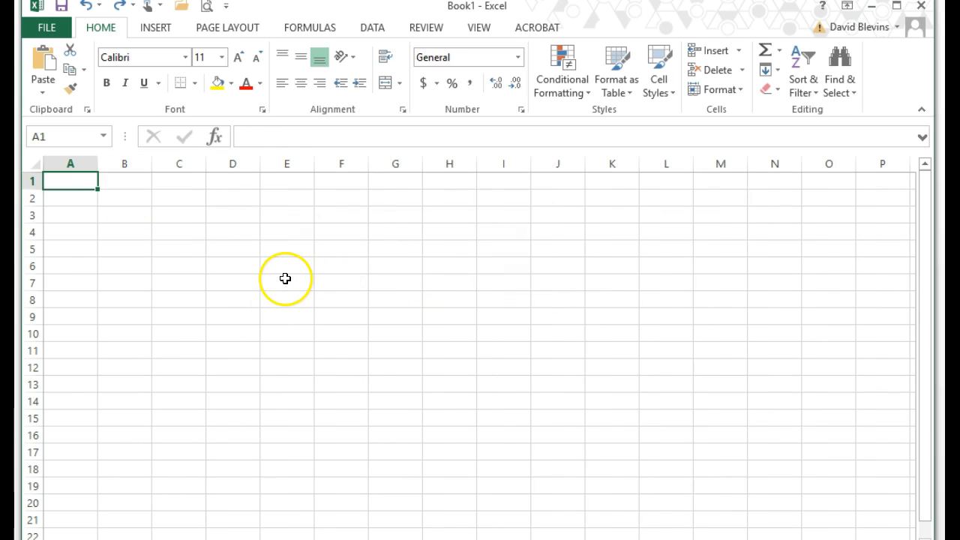
# - Paste the values 65, 64, 69, 64 and 68 into column A, starting at A1
pyautogui.hotkey('ctrl', 'v')
pyautogui.click(264, 297)
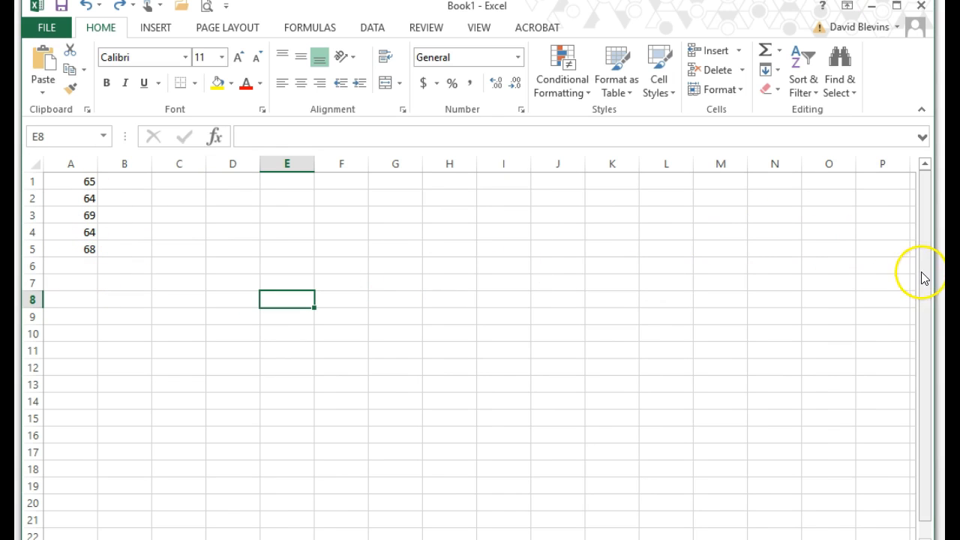
pyautogui.moveTo(932, 269)
pyautogui.mouseDown()
pyautogui.moveTo(275, 277)
pyautogui.moveTo(174, 297)
pyautogui.moveTo(514, 257)
pyautogui.moveTo(768, 251)
pyautogui.moveTo(928, 262)
pyautogui.mouseUp()
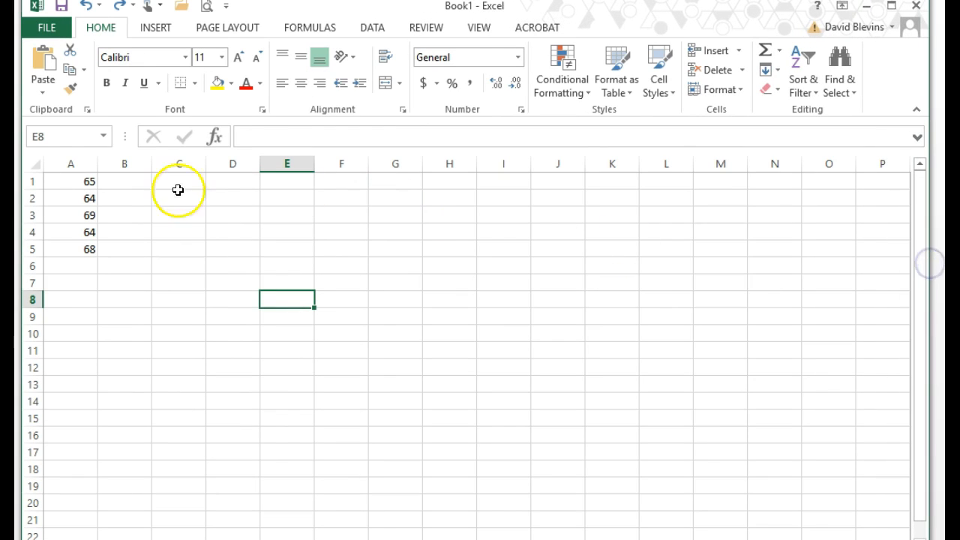
# - Sort the values in column A from smallest to largest
pyautogui.click(84, 165)
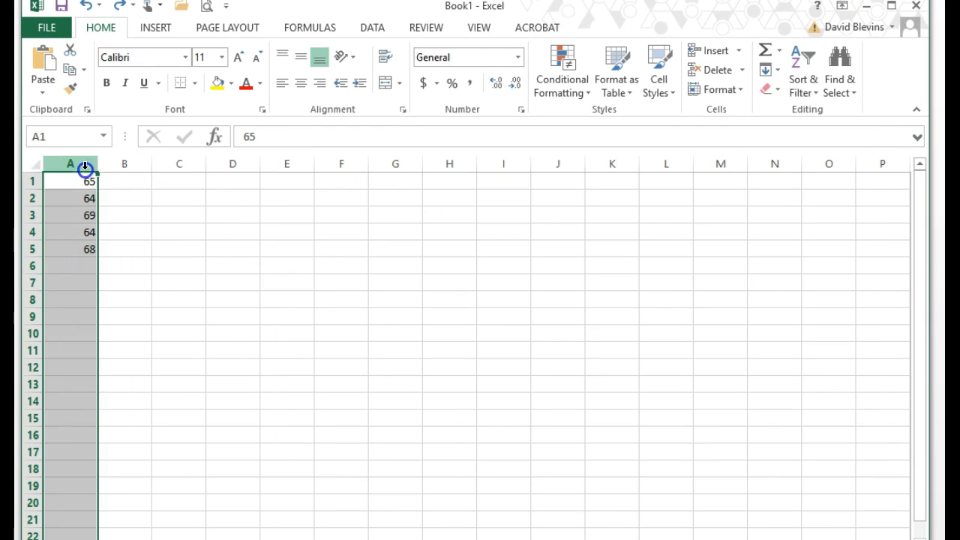
pyautogui.click(806, 54)
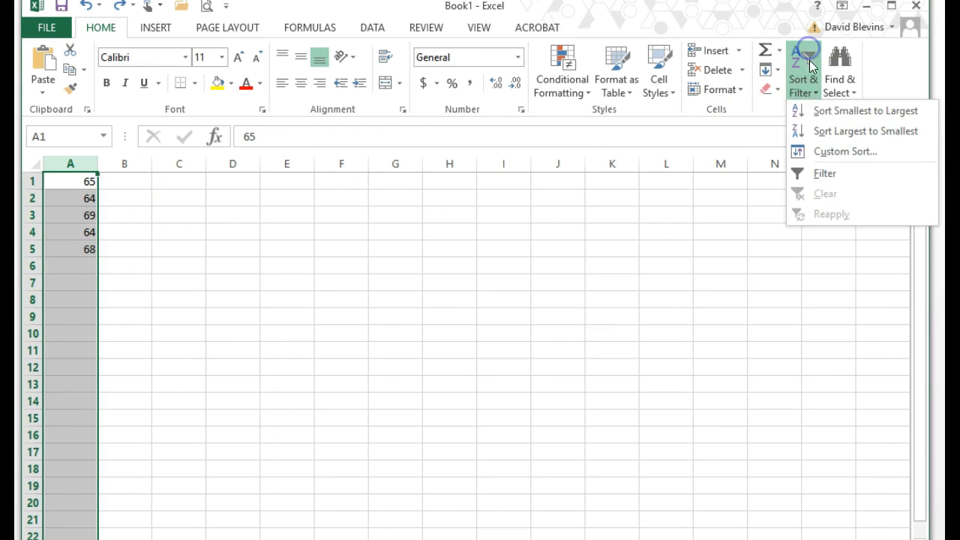
pyautogui.click(821, 113)
pyautogui.click(333, 264)
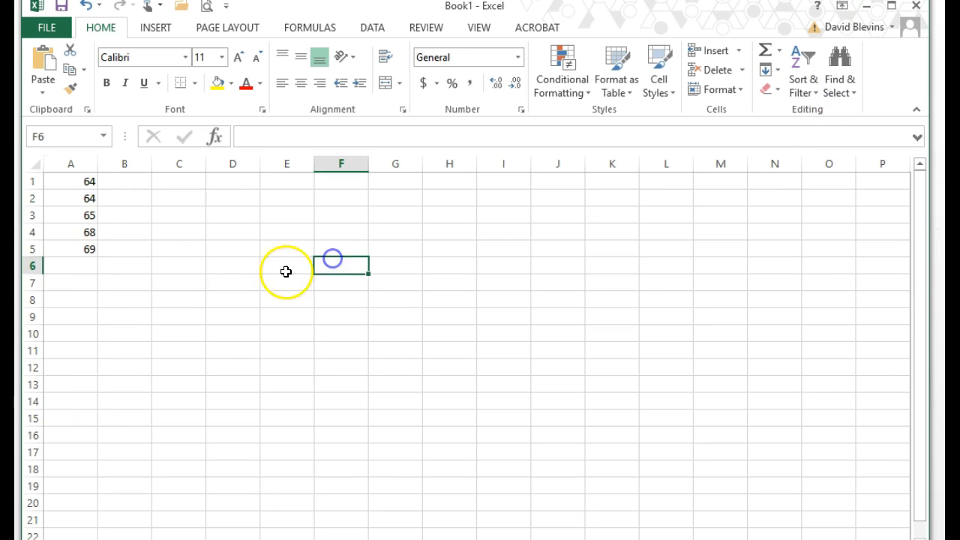
# - Increase the font size of the range A1:F13 to 16
pyautogui.moveTo(95, 185)
pyautogui.mouseDown()
pyautogui.moveTo(140, 255)
pyautogui.moveTo(317, 385)
pyautogui.mouseUp()
pyautogui.click(239, 58)
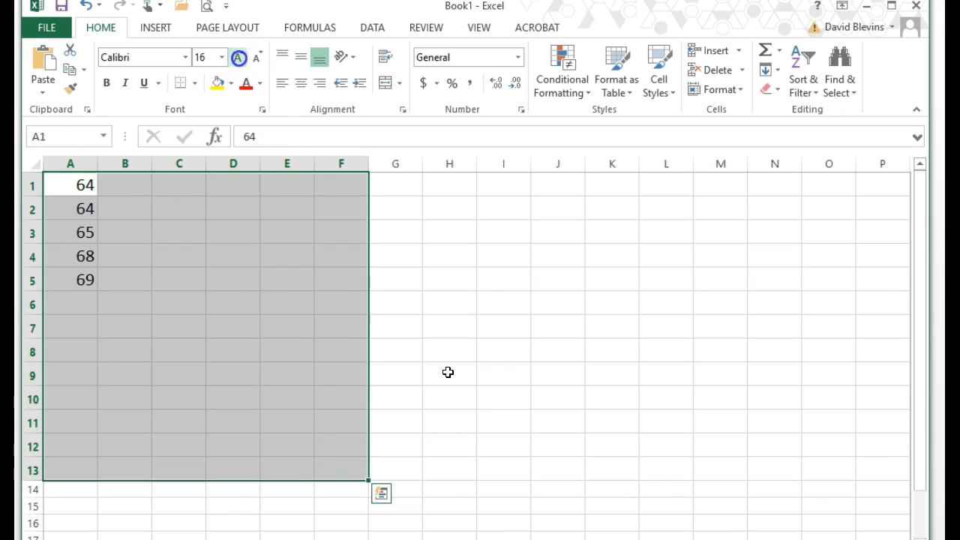
pyautogui.click(448, 372)
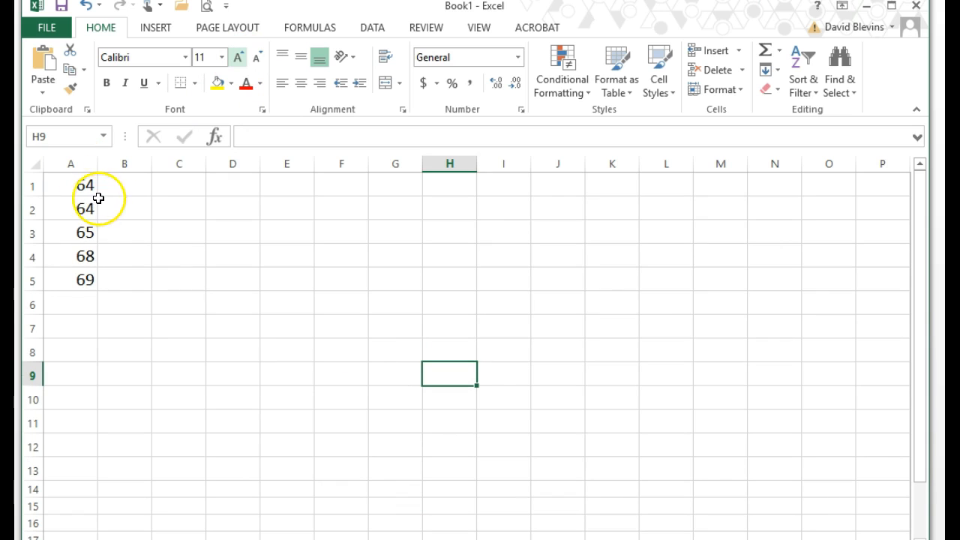
# - Calculate the average of A1:A5 in A6 with the automatic Average function and check its formula
pyautogui.click(78, 309)
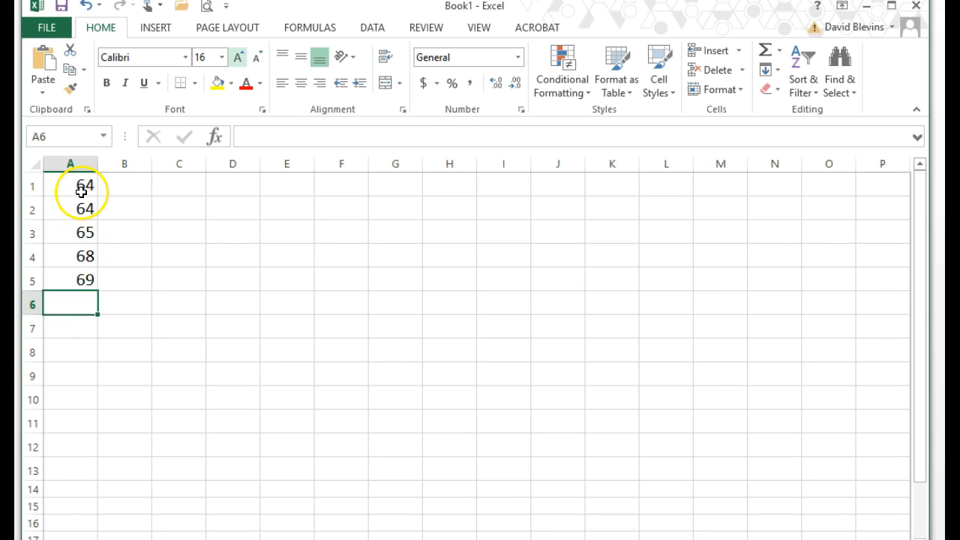
pyautogui.moveTo(69, 187); pyautogui.dragTo(65, 279)
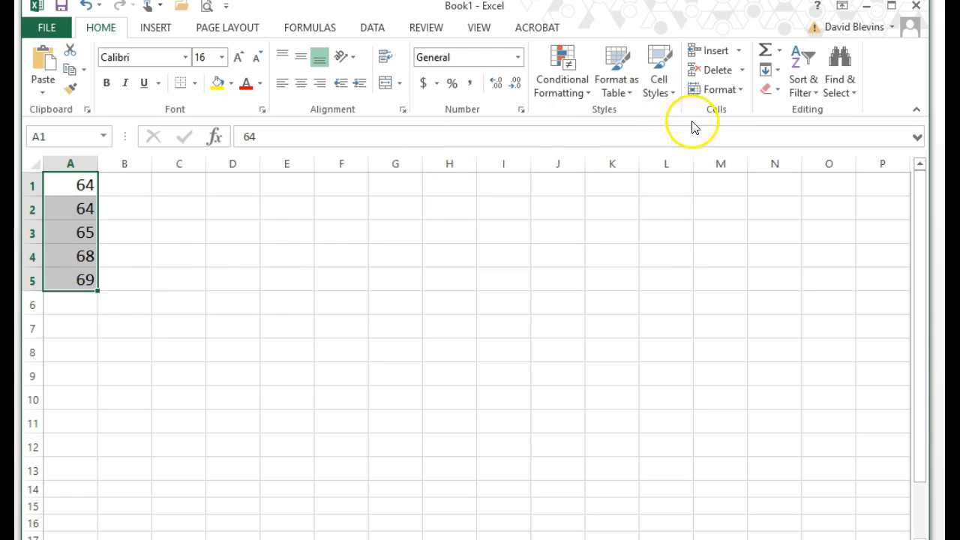
pyautogui.click(777, 57)
pyautogui.click(776, 92)
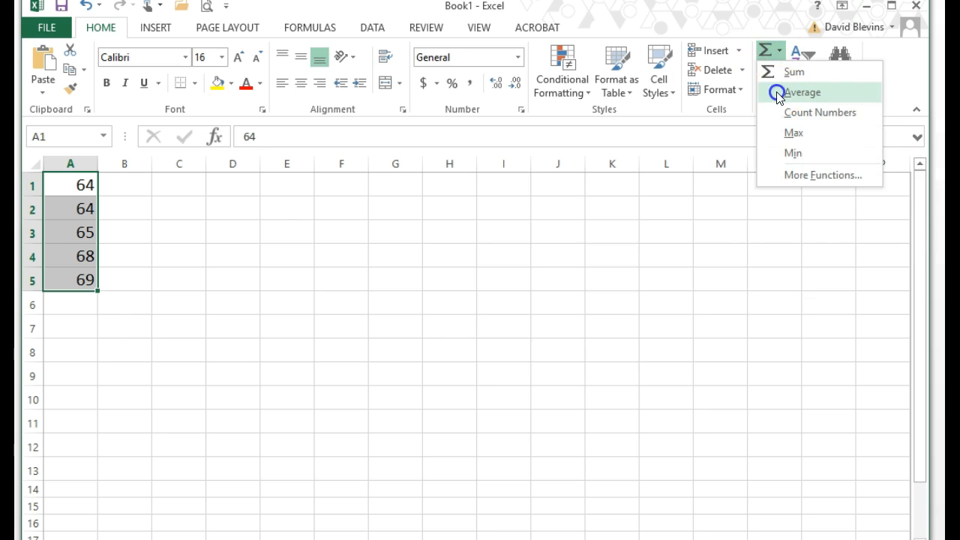
pyautogui.click(138, 312)
pyautogui.click(75, 304)
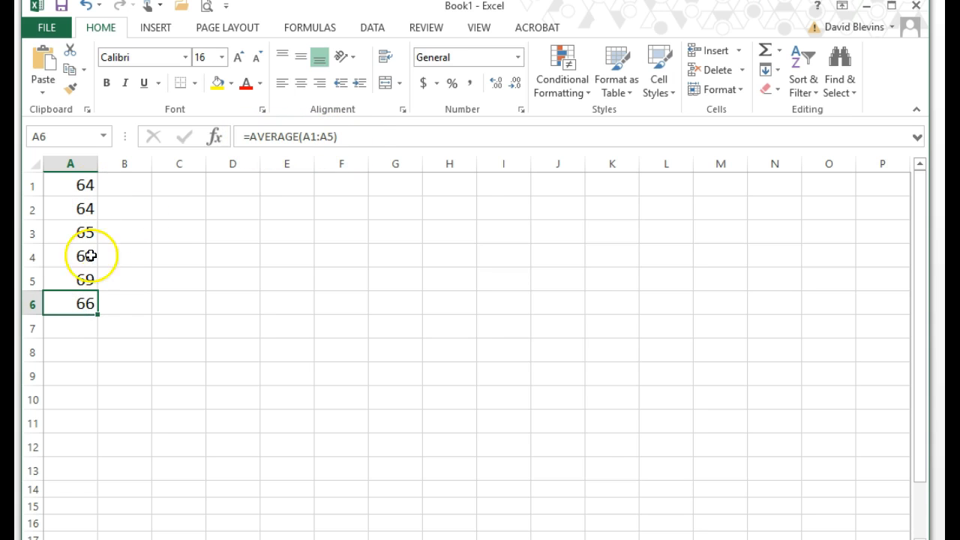
# - Replace the contents of A6 with an AVERAGE formula entered by hand that covers A1:A5
pyautogui.click(73, 309)
pyautogui.doubleClick(73, 309)
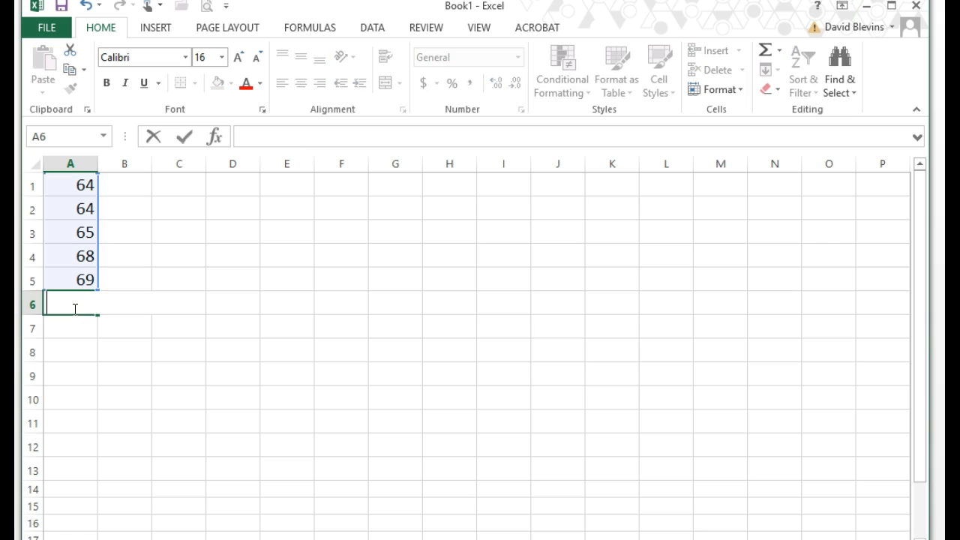
pyautogui.write('=ave')
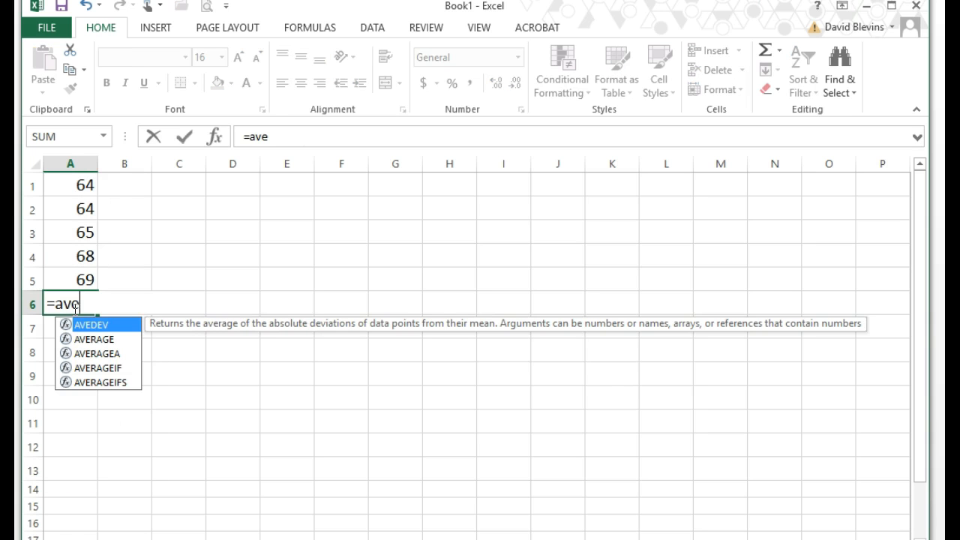
pyautogui.doubleClick(92, 339)
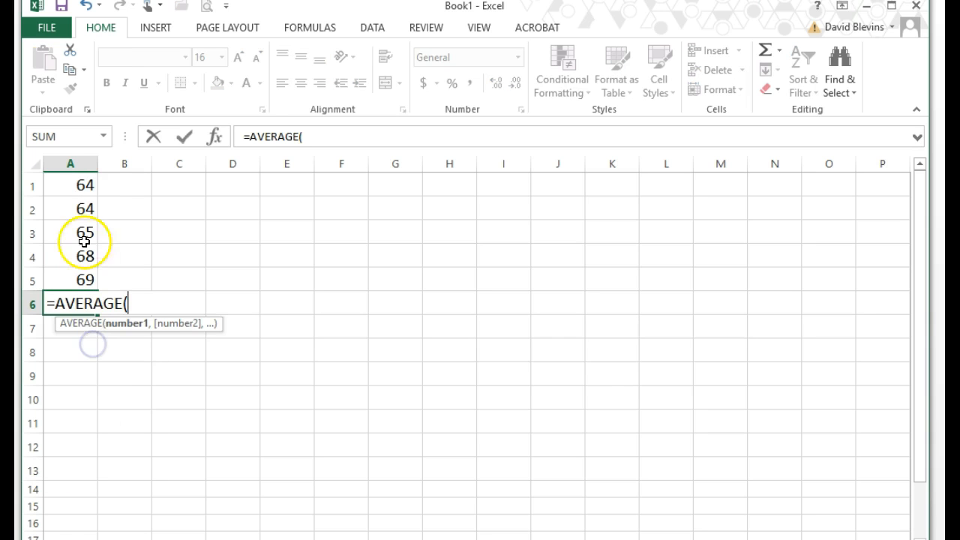
pyautogui.moveTo(65, 181); pyautogui.dragTo(69, 277)
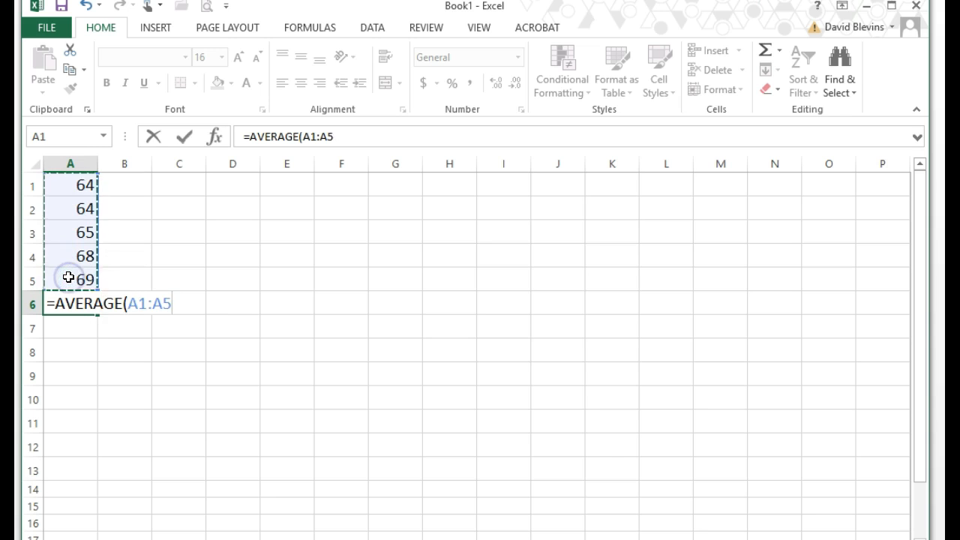
pyautogui.press('Return')
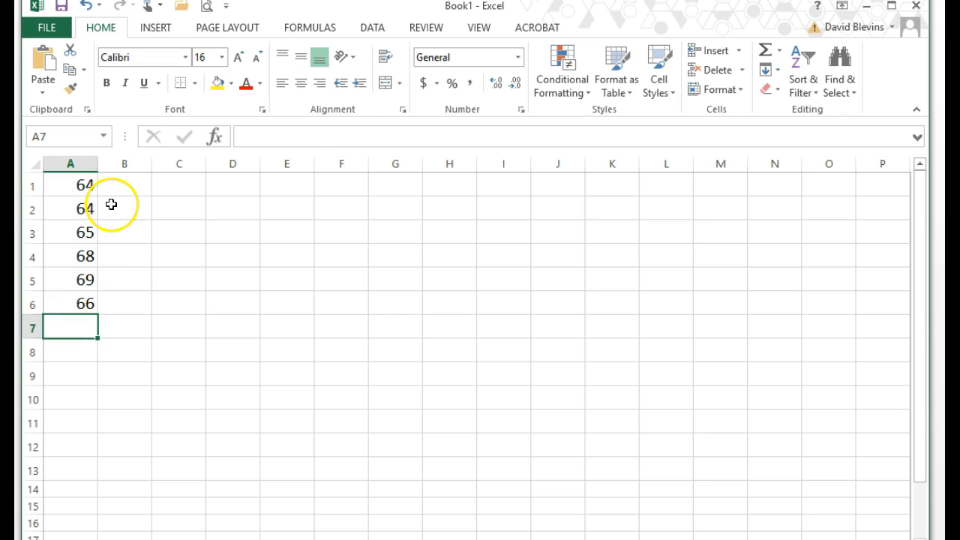
# - Insert a row above the data and enter the headings Values, Deviations and Squared Deviations in A1:C1
pyautogui.rightClick(37, 188)
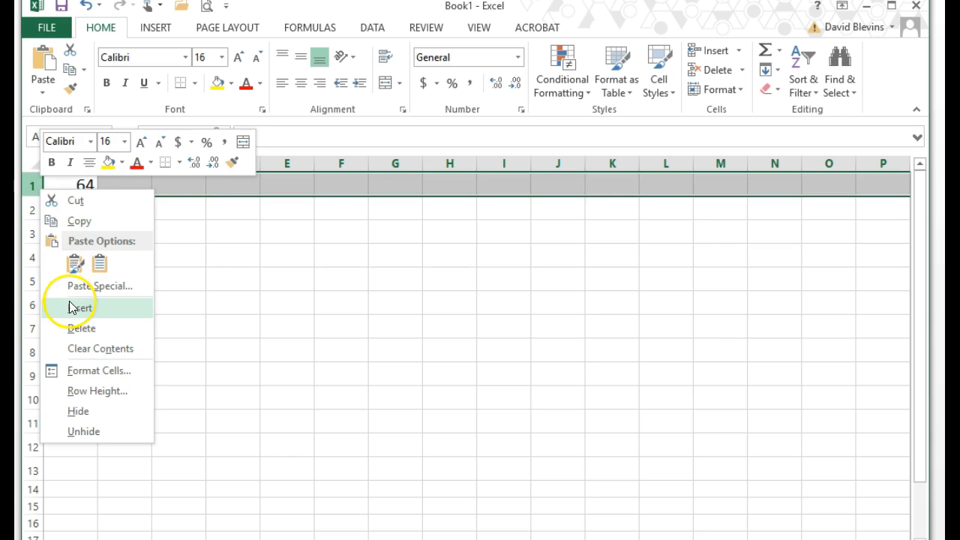
pyautogui.click(78, 308)
pyautogui.click(65, 179)
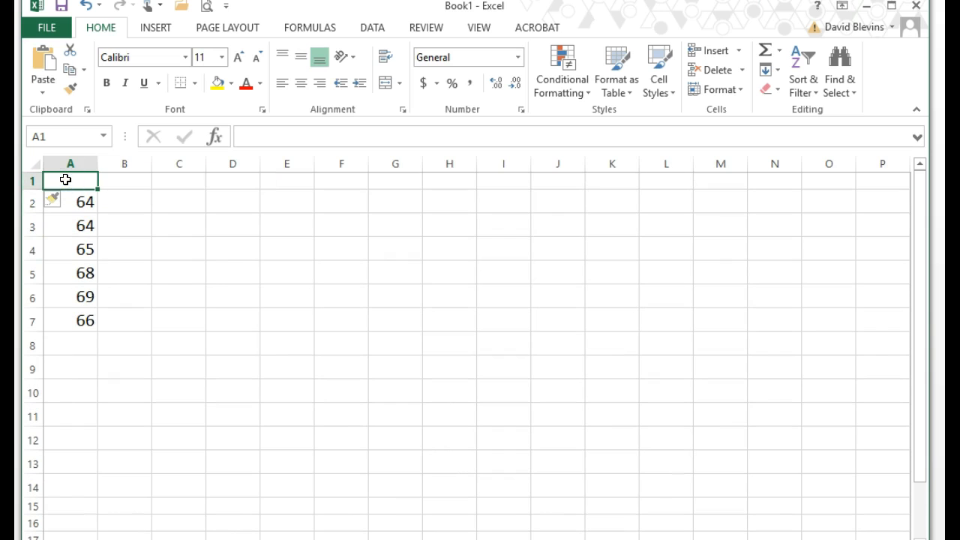
pyautogui.write('Values')
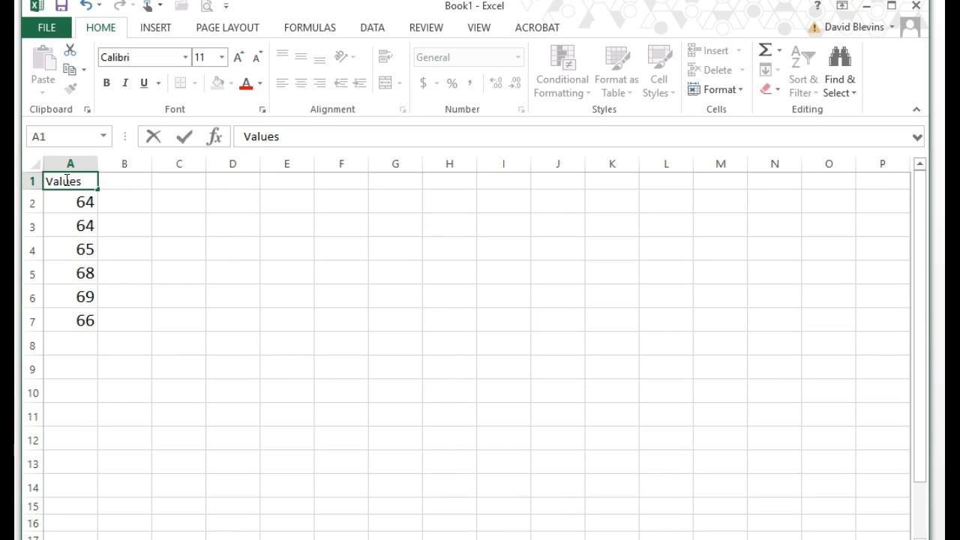
pyautogui.press('Tab')
pyautogui.write('De')
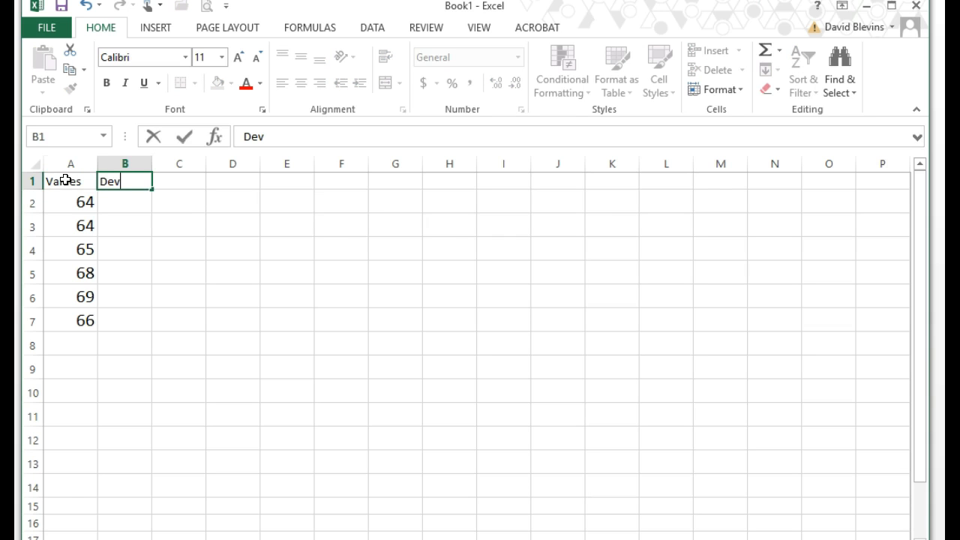
pyautogui.write('viation')
pyautogui.write('s')
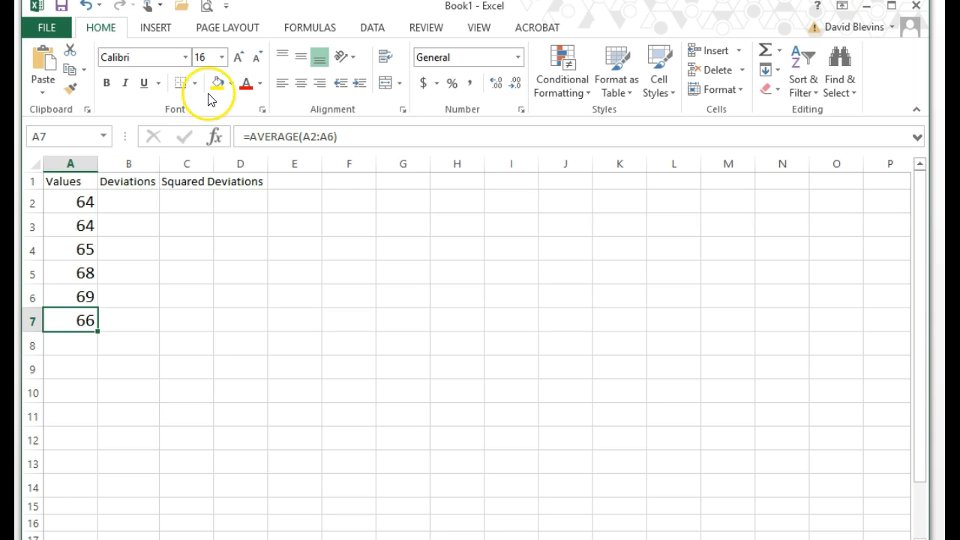
# - Highlight the average in A7 with a yellow fill
pyautogui.click(216, 82)
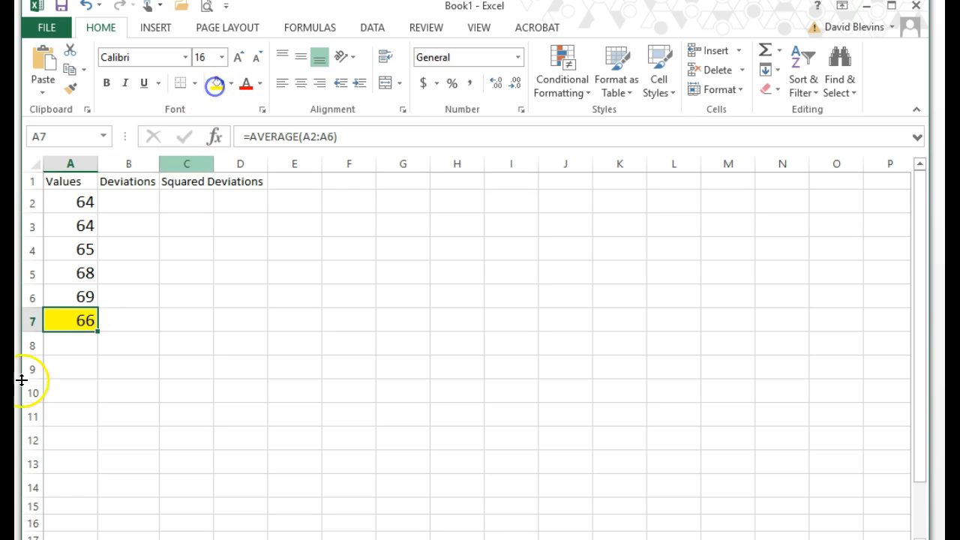
pyautogui.click(58, 378)
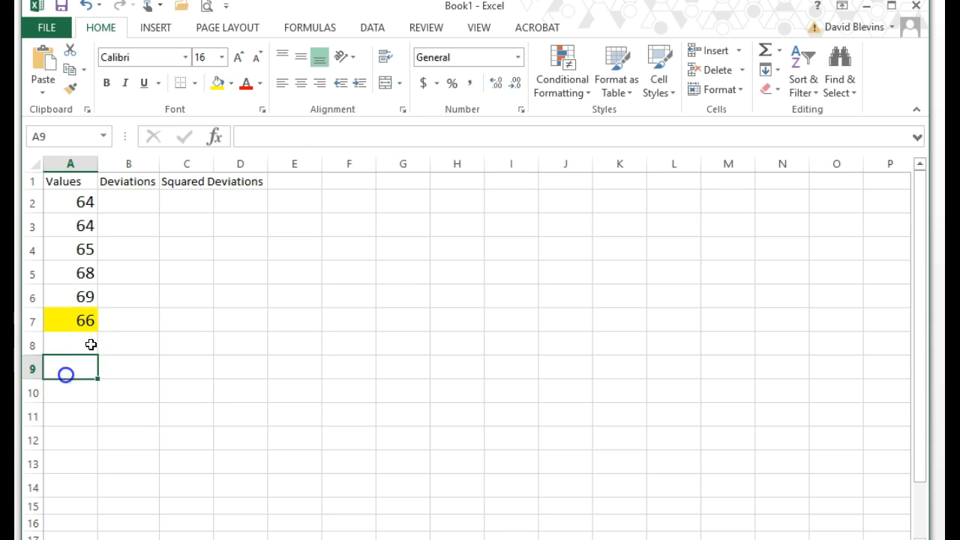
# - Enter the formula =A2-$A$7 in B2, with the average cell as an absolute reference
pyautogui.click(120, 201)
pyautogui.write('=')
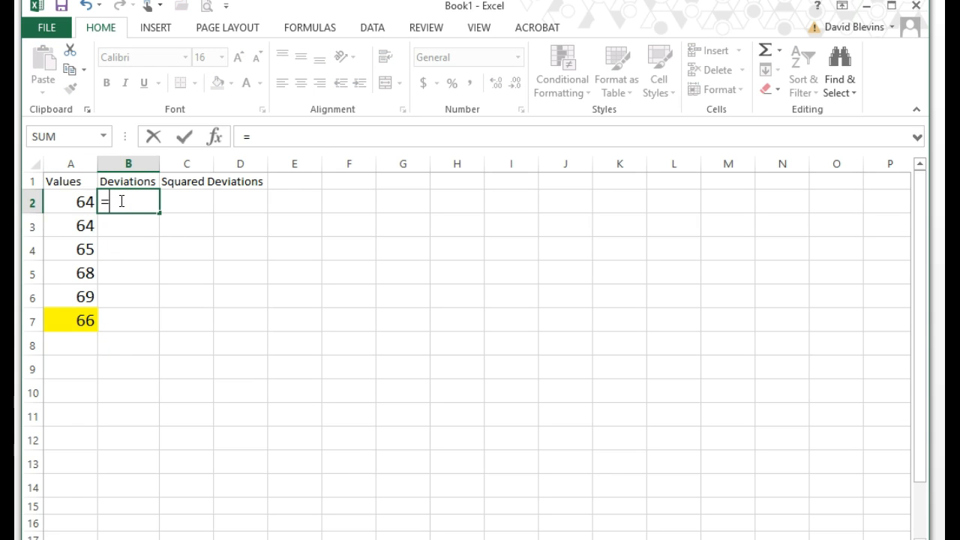
pyautogui.click(69, 202)
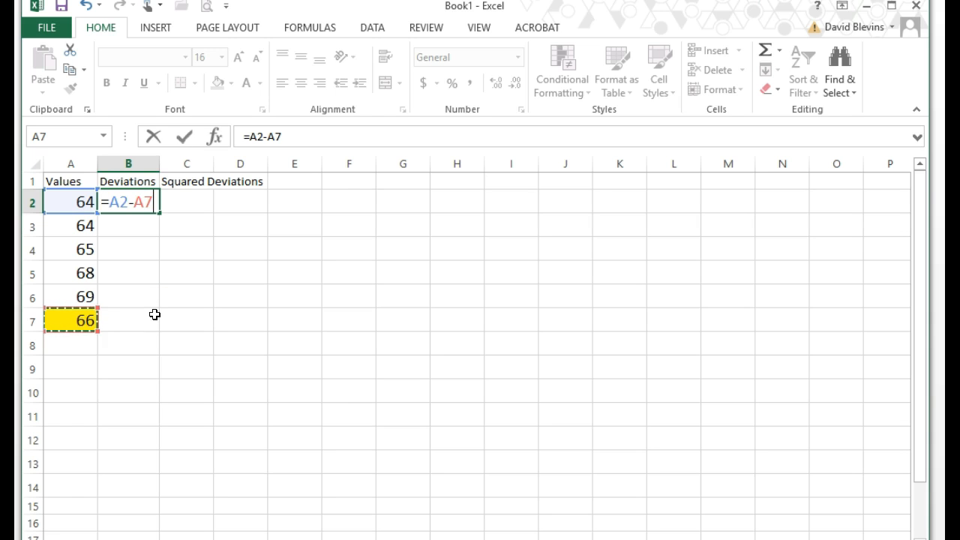
pyautogui.press('F4')
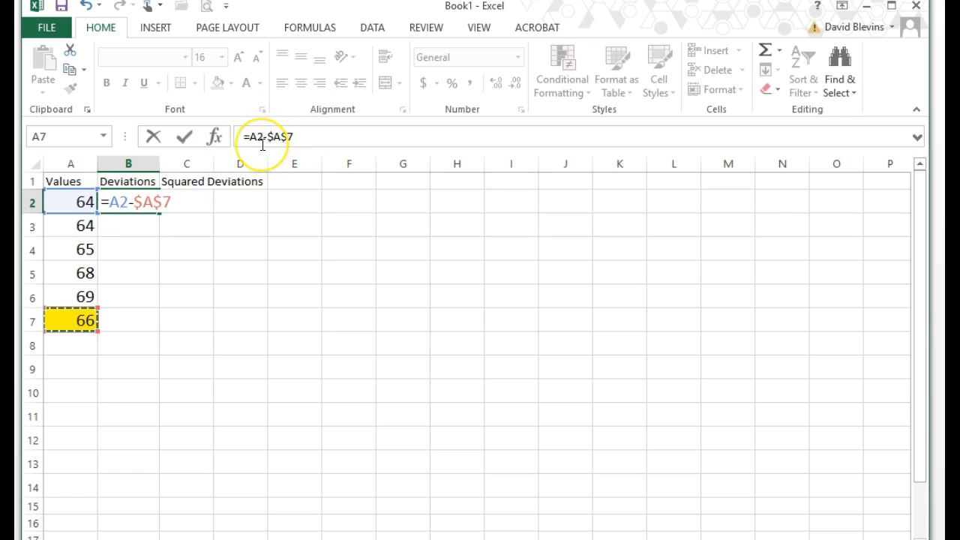
pyautogui.click(285, 136)
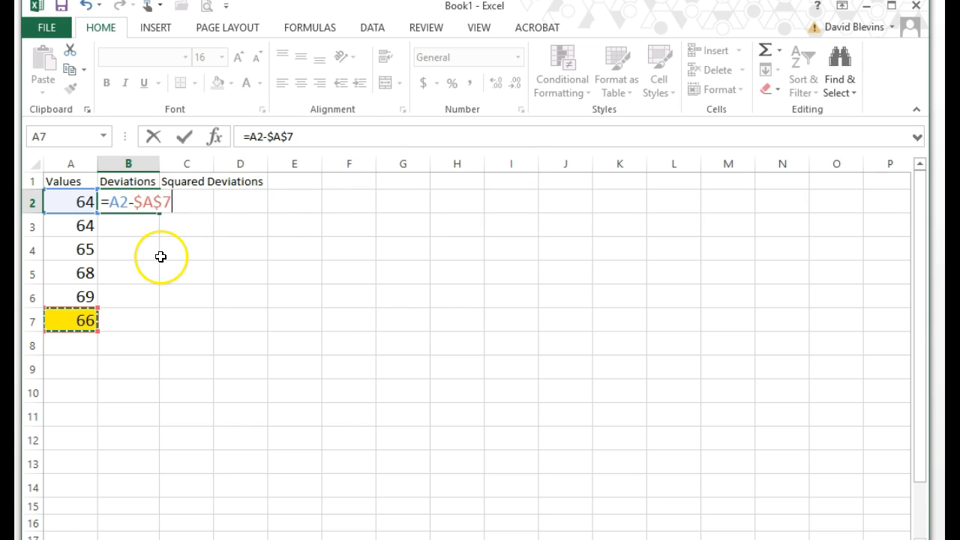
pyautogui.press('Return')
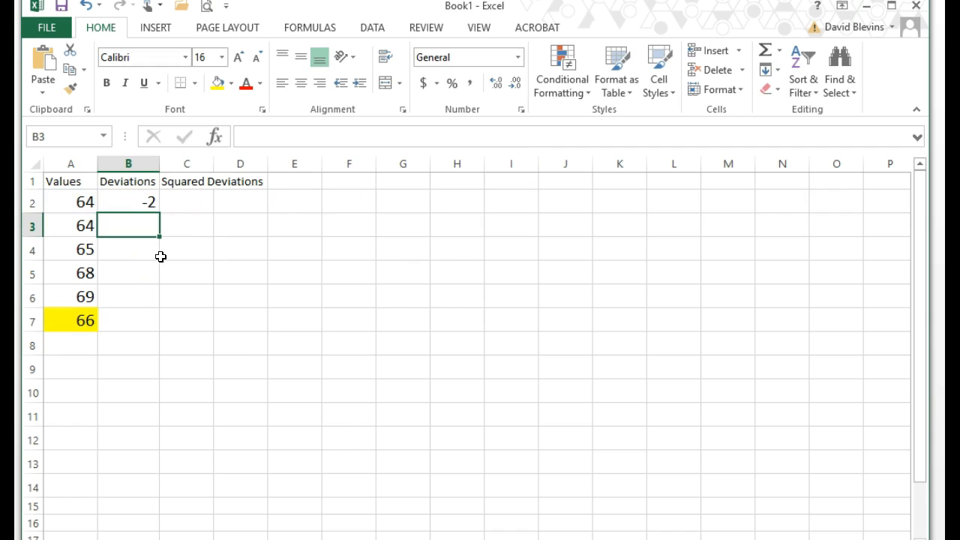
# - Fill the deviation formula from B2 down to B6 and move to C2
pyautogui.click(150, 204)
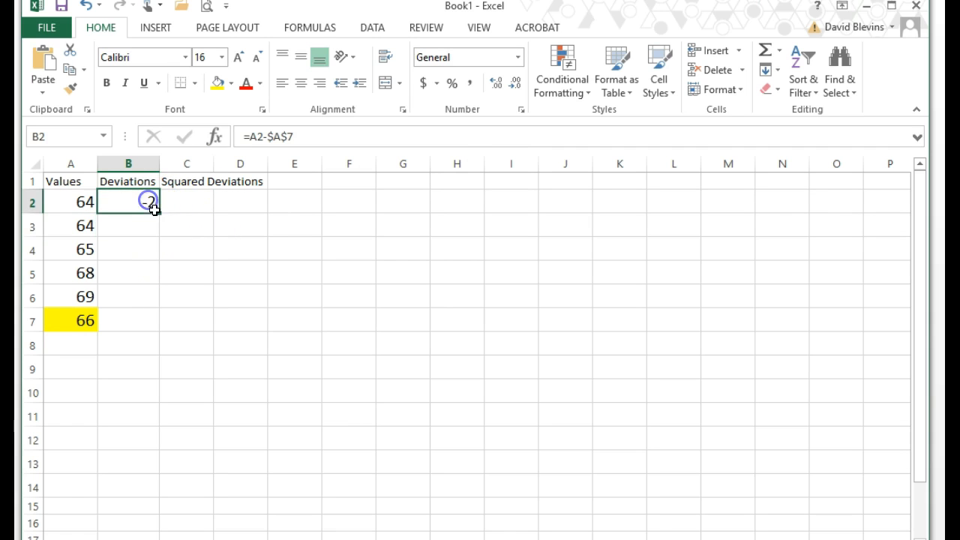
pyautogui.moveTo(160, 212); pyautogui.dragTo(165, 303)
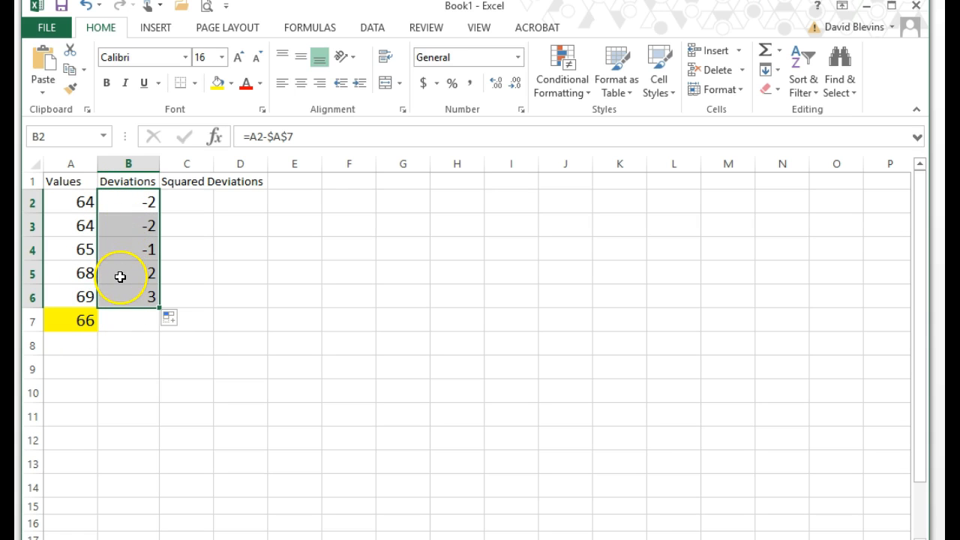
pyautogui.press('Right')
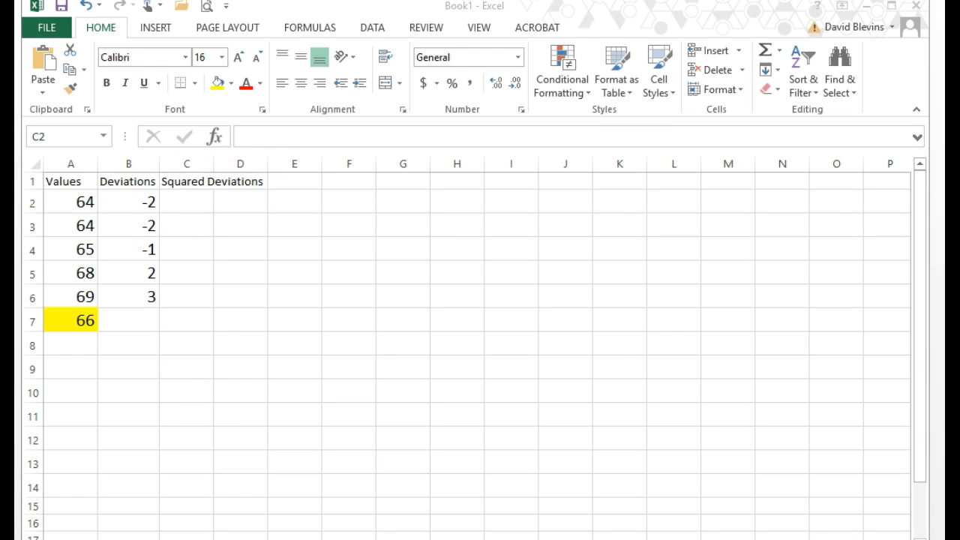
# - Switch to the presentation slide to compare the deviations with its worked example table
pyautogui.hotkey('alt', 'Tab')
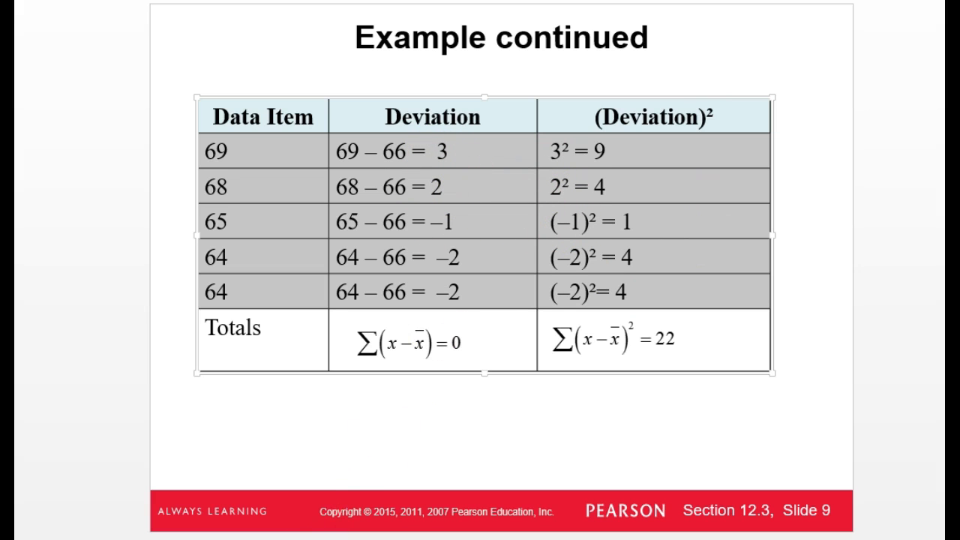
# - Return to the Excel workbook and enter the formula =B2^2 in C2 to square the first deviation
pyautogui.hotkey('alt', 'Tab')
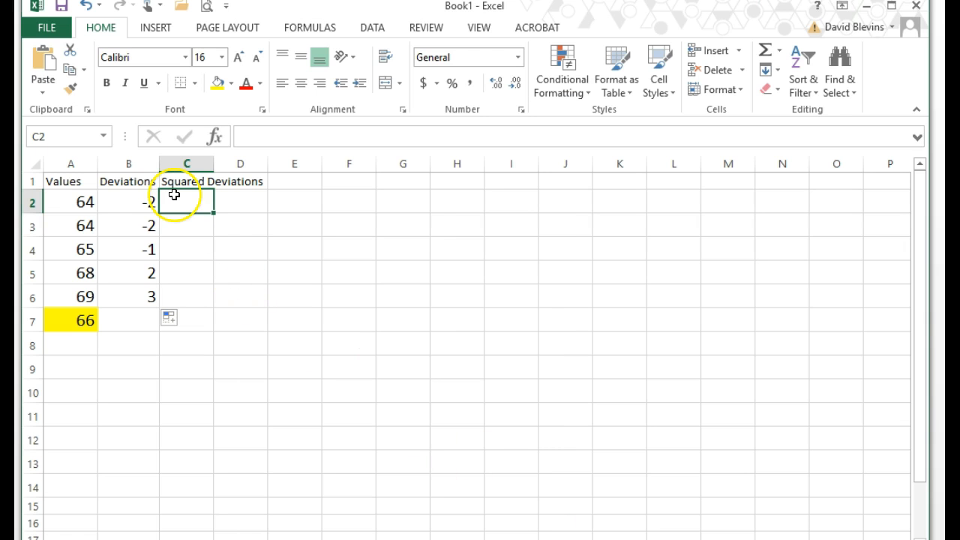
pyautogui.write('=')
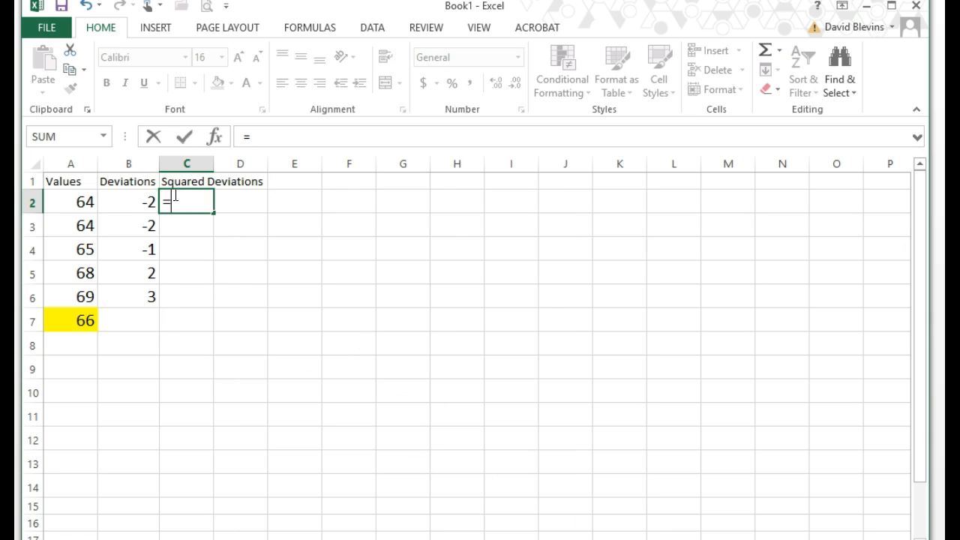
pyautogui.click(133, 201)
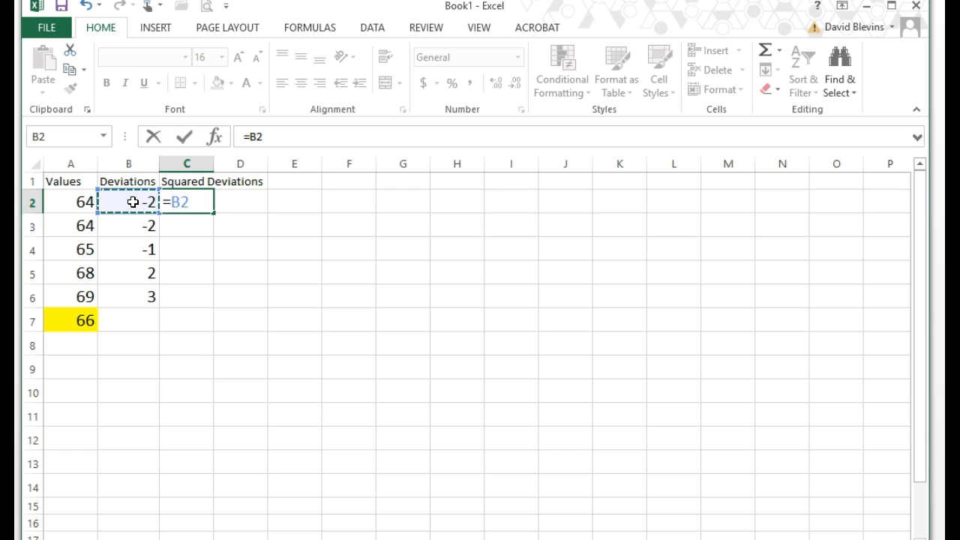
pyautogui.write('^2')
pyautogui.press('Return')
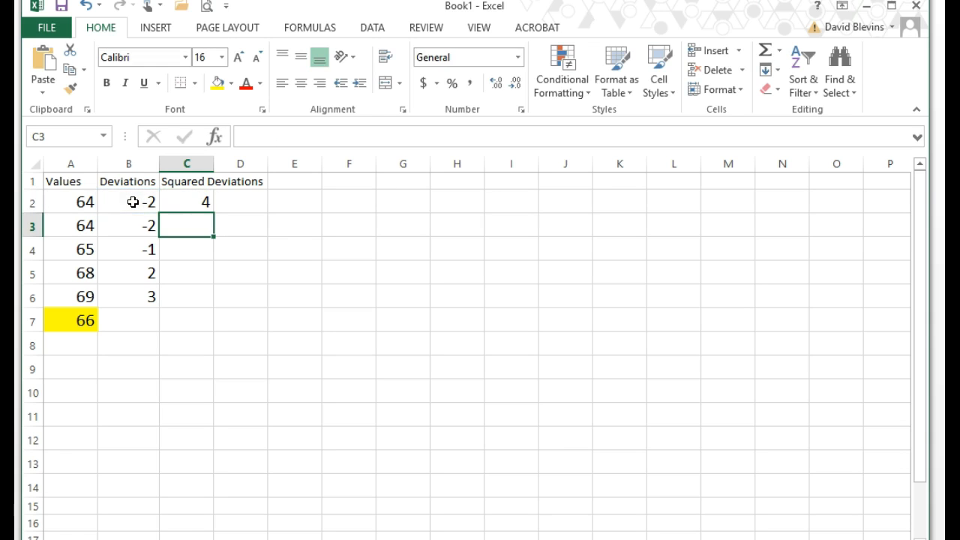
# - Fill the squared deviation formula from C2 down to C6 and total the squared deviations in C7 with AutoSum
pyautogui.click(191, 207)
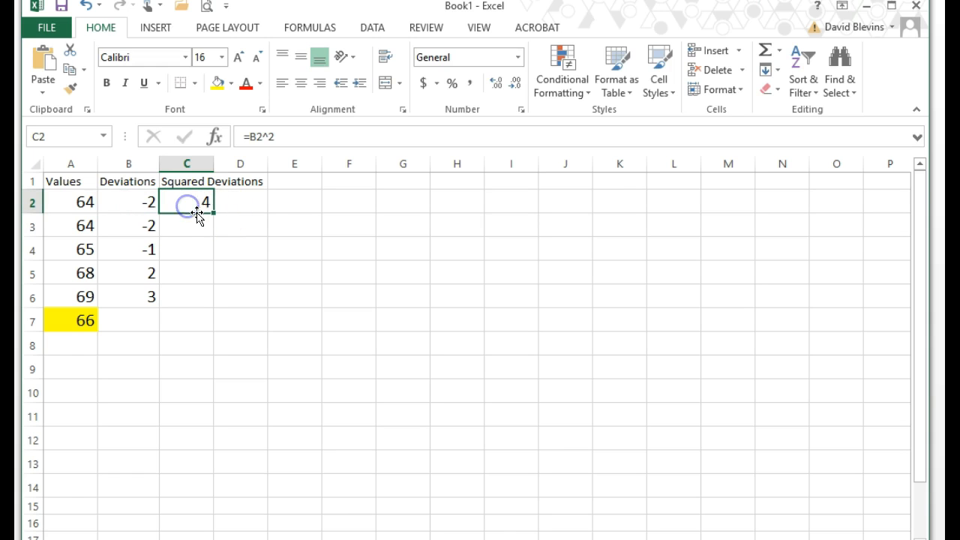
pyautogui.moveTo(214, 213); pyautogui.dragTo(207, 302)
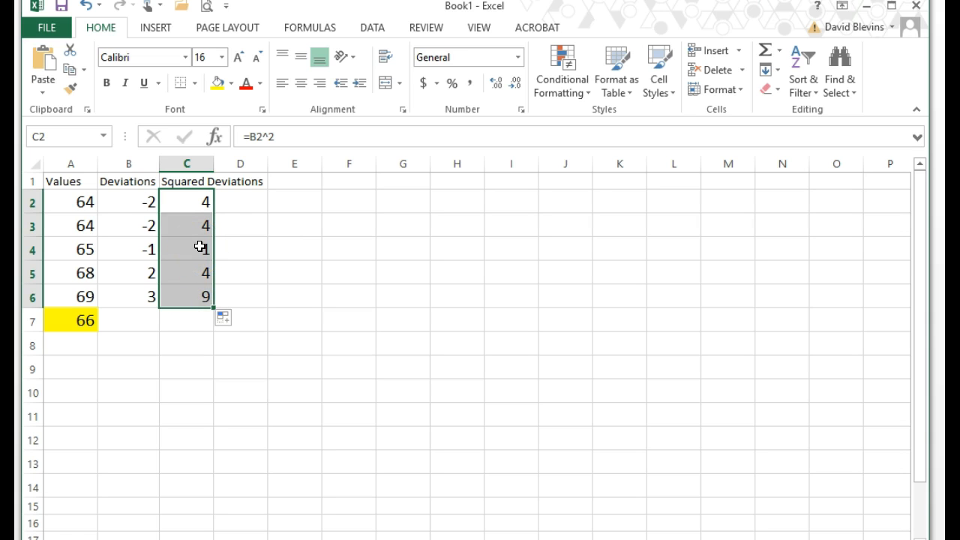
pyautogui.hotkey('ctrl', 'z')
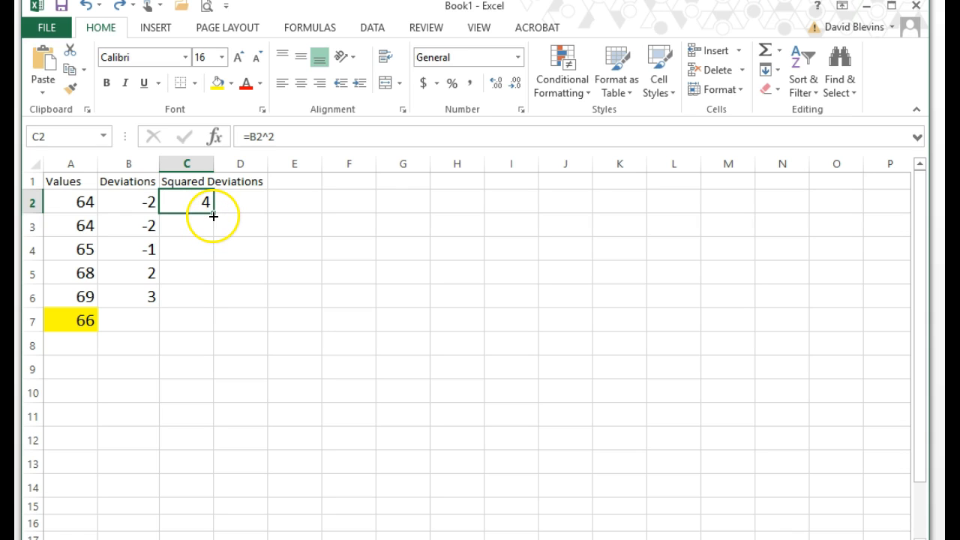
pyautogui.moveTo(213, 213); pyautogui.dragTo(206, 303)
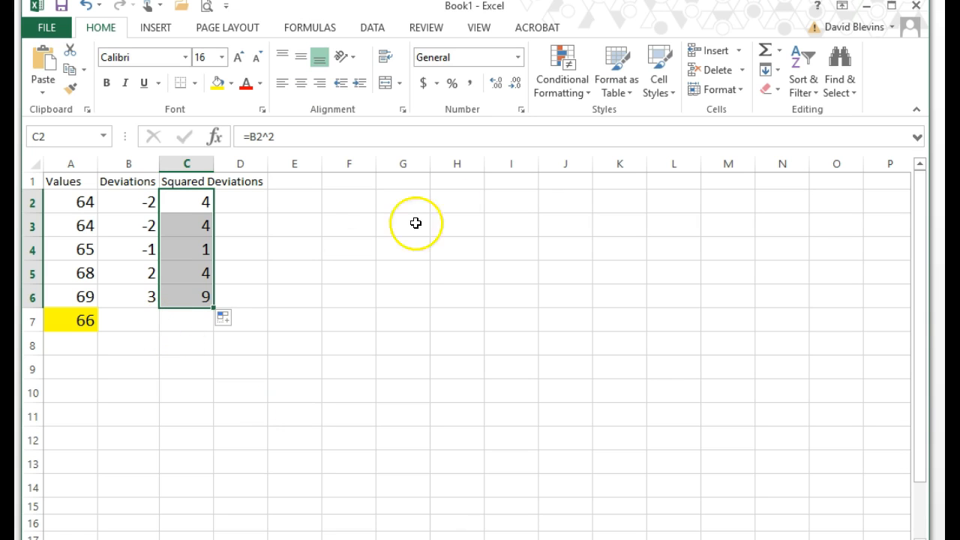
pyautogui.click(764, 51)
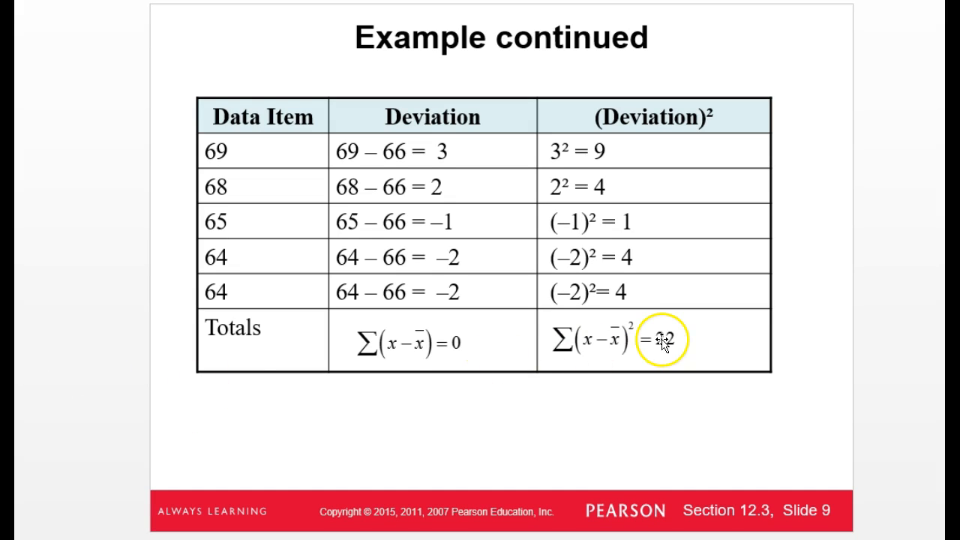
pyautogui.press('pagedown')
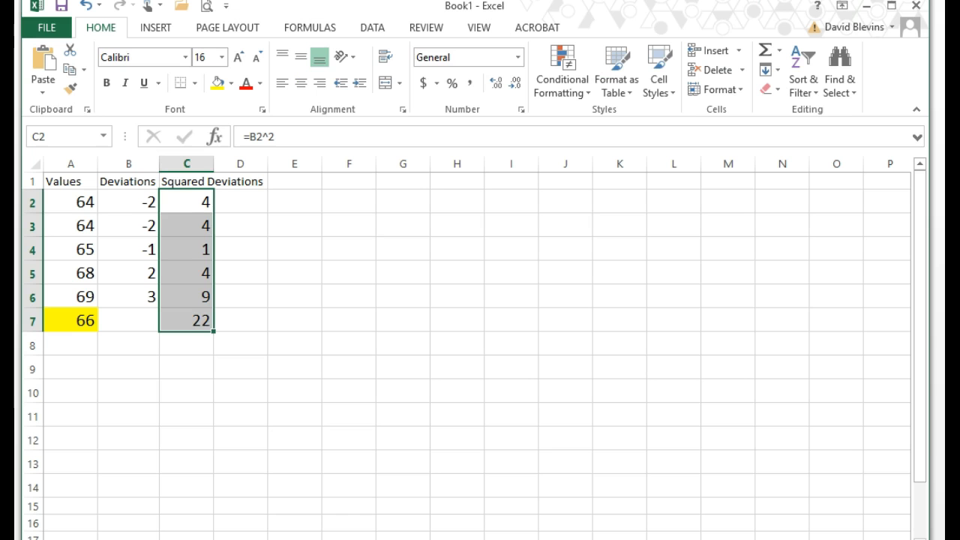
# - Enter the formula =C7/(COUNT(A2:A6)-1) in D7 to divide the sum of squares by the number of values minus one
pyautogui.click(246, 324)
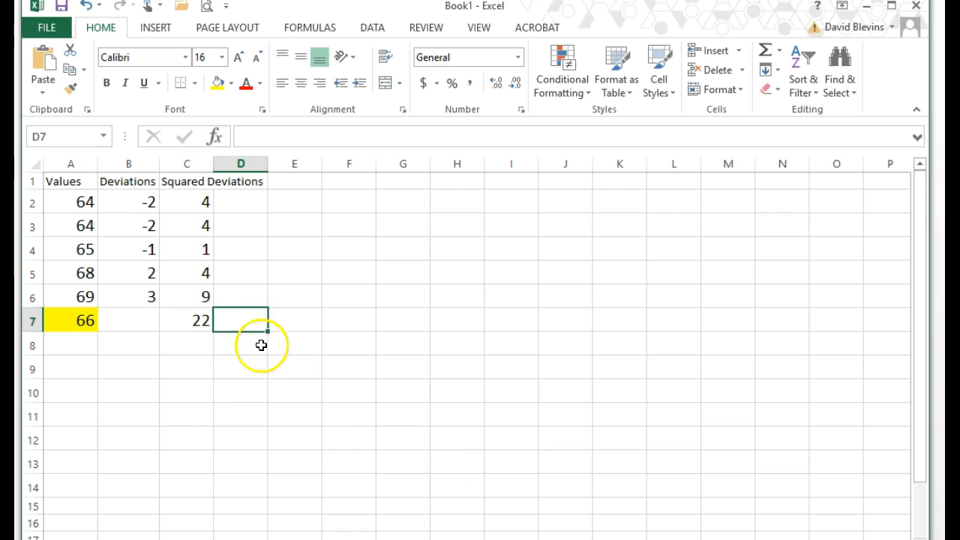
pyautogui.write('=')
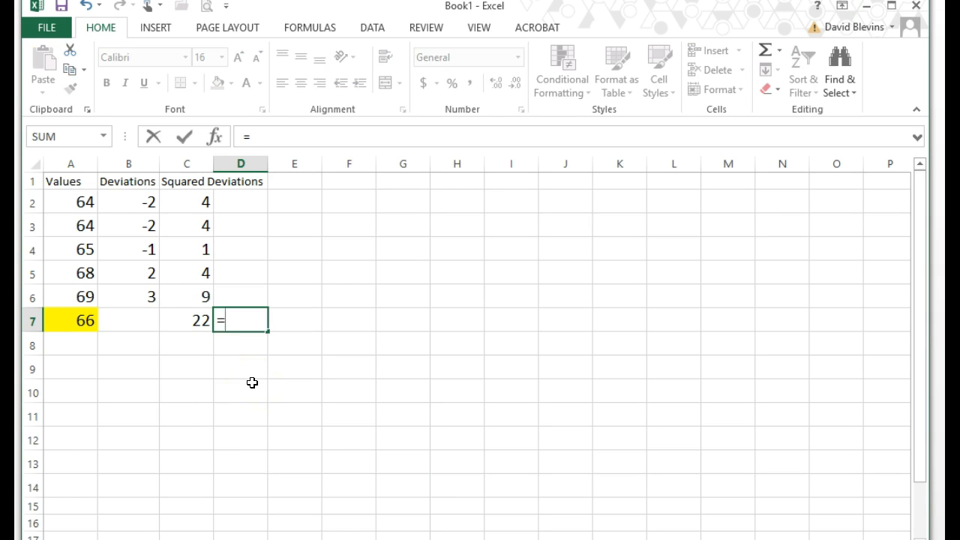
pyautogui.click(188, 319)
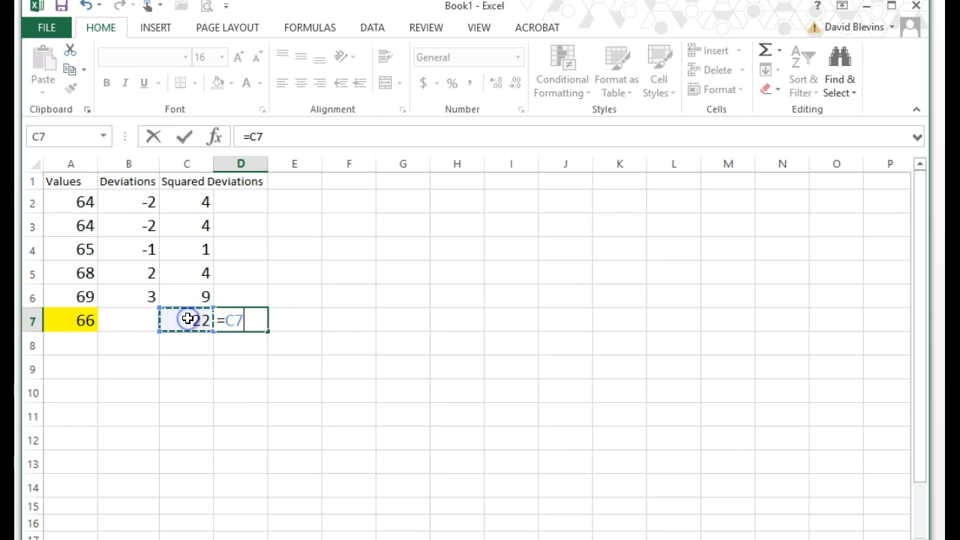
pyautogui.write('/(')
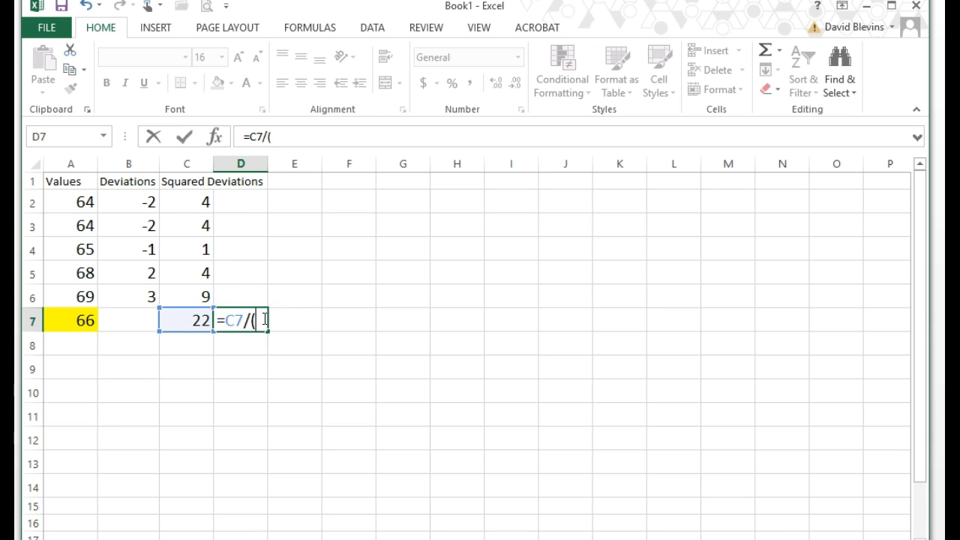
pyautogui.write('coun')
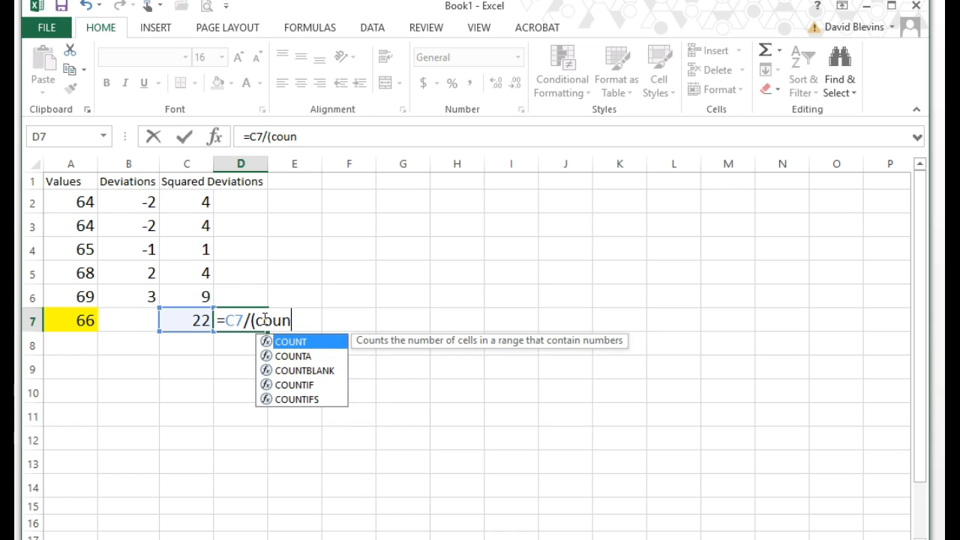
pyautogui.write('t(')
pyautogui.moveTo(64, 204); pyautogui.dragTo(65, 294)
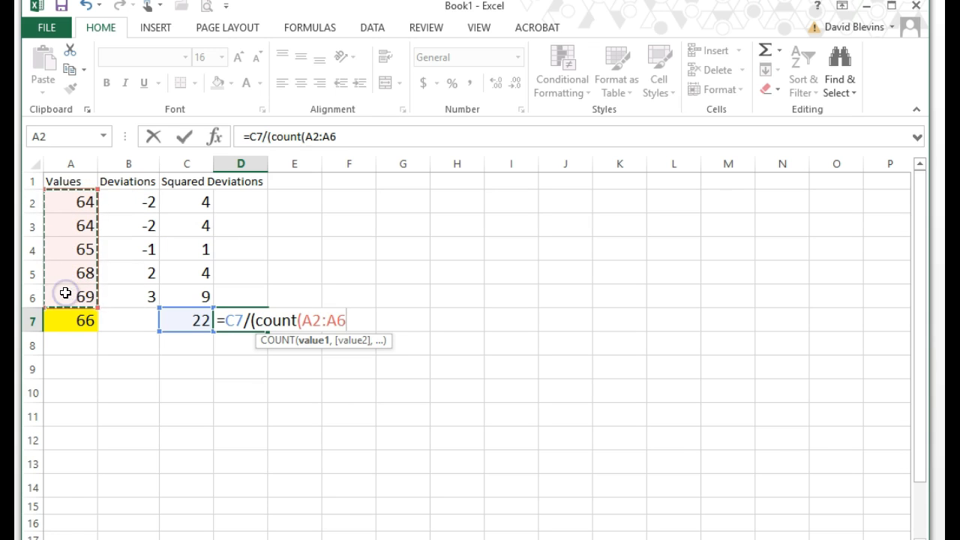
pyautogui.write(')-')
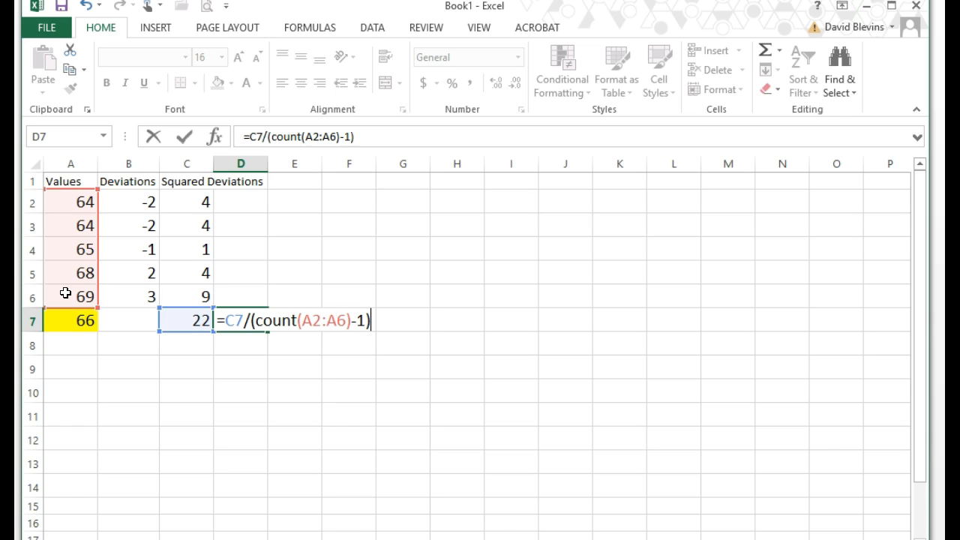
pyautogui.write('1)')
pyautogui.press('Return')
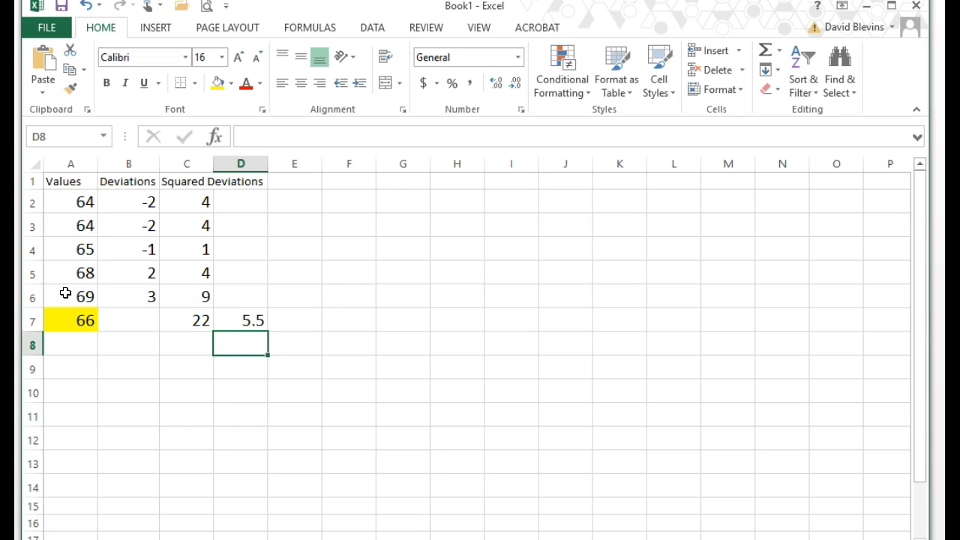
# - Replace the formula in D7 with =C7/4
pyautogui.press('Up')
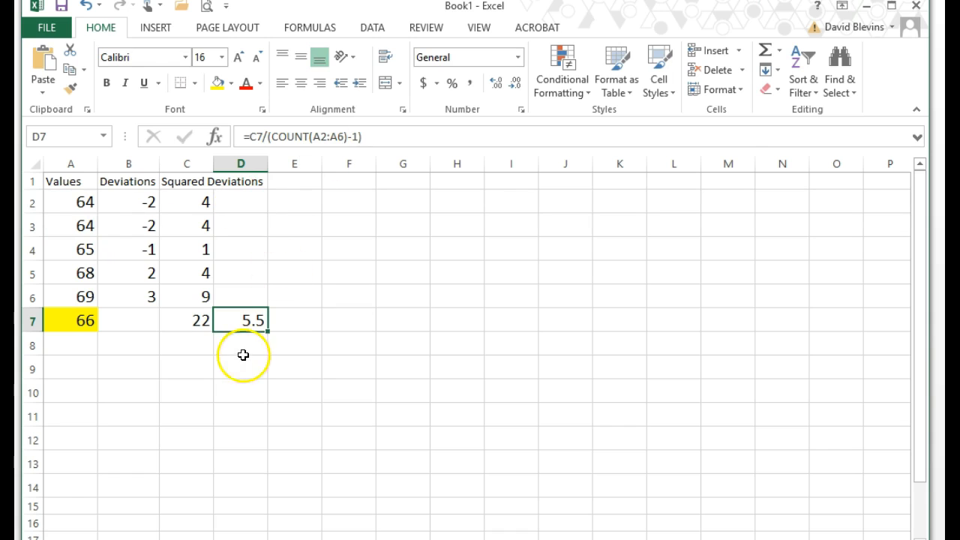
pyautogui.press('Delete')
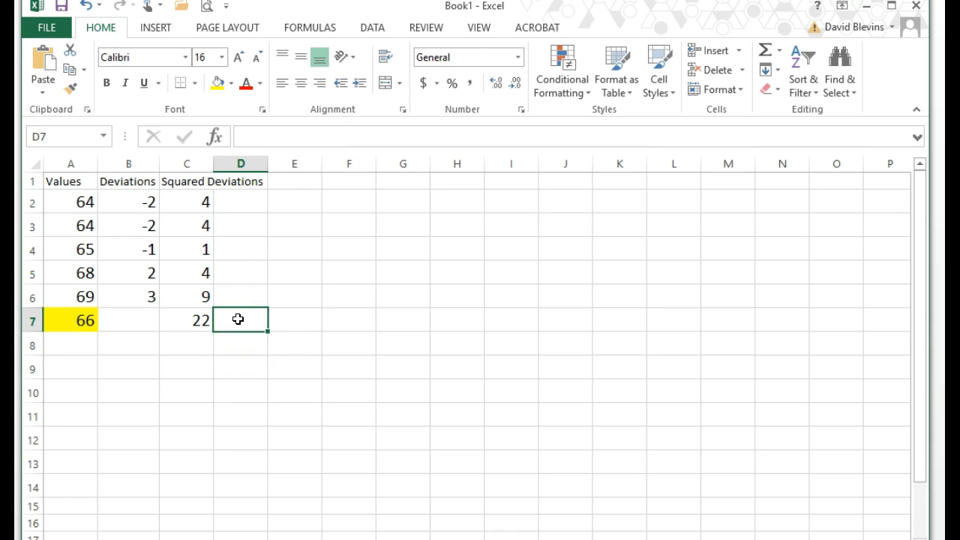
pyautogui.write('=')
pyautogui.click(200, 318)
pyautogui.write('/4')
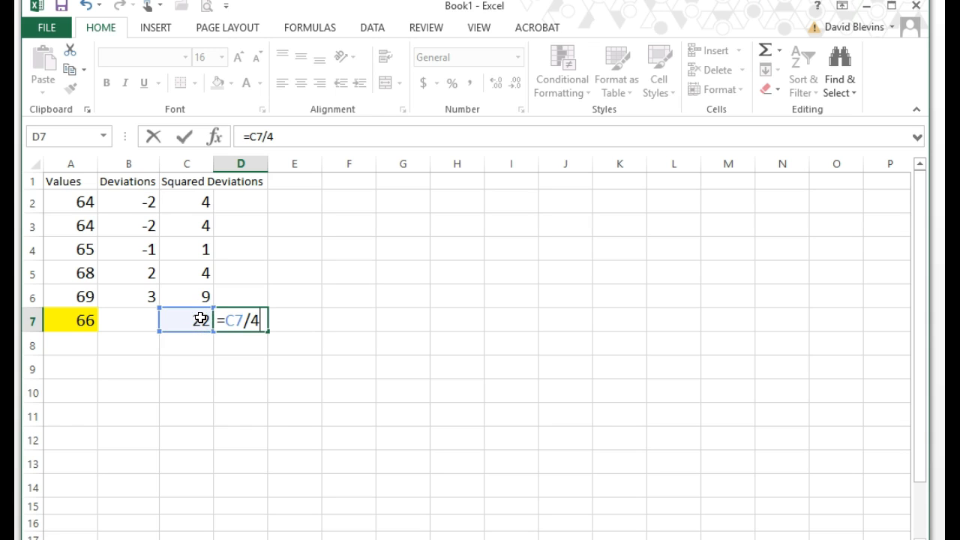
pyautogui.press('Return')
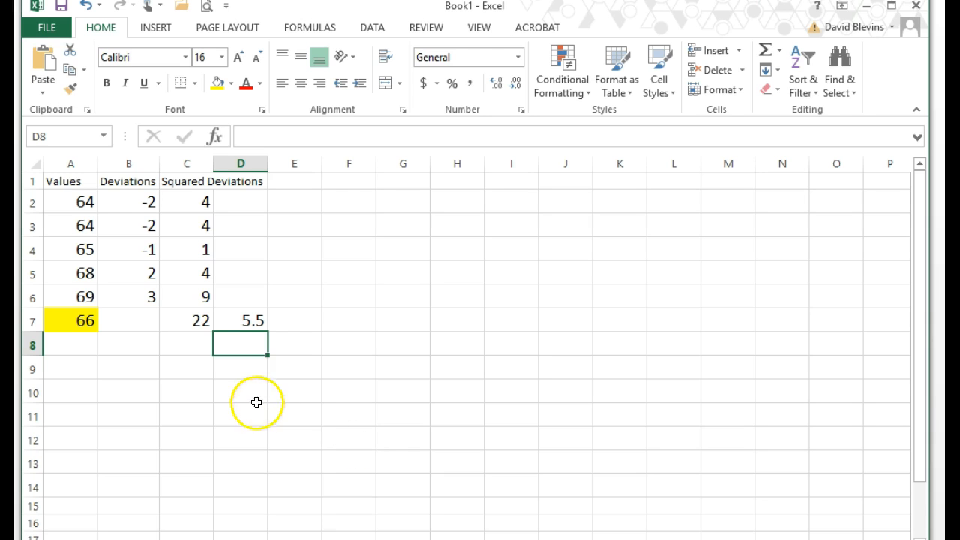
# - Enter the square root of D7 in D8 with the SQRT function and widen column D to fit the full number
pyautogui.write('=')
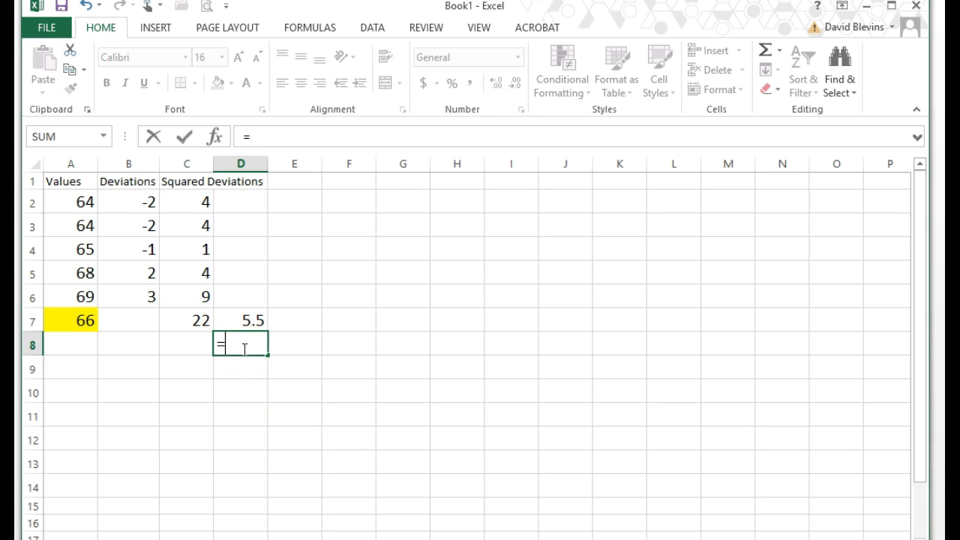
pyautogui.write('sq')
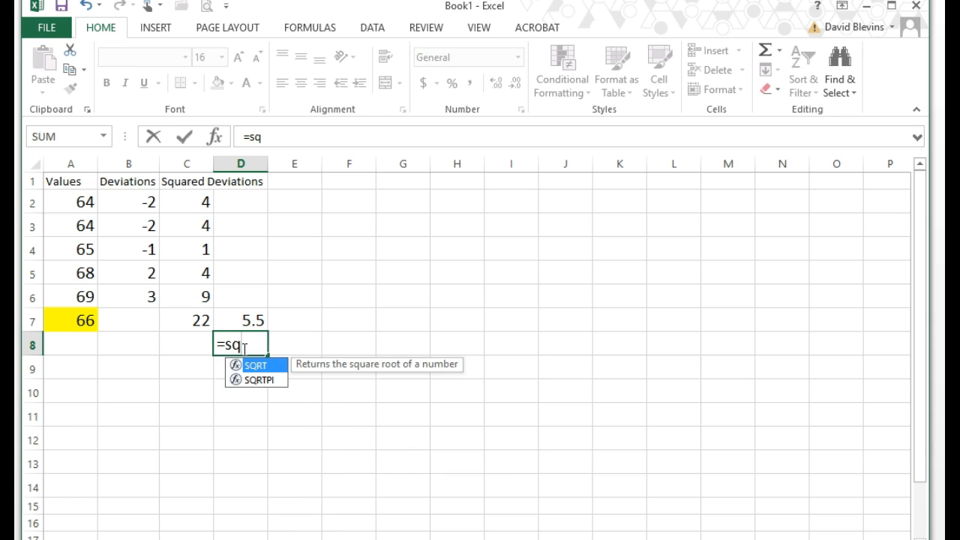
pyautogui.write('rt')
pyautogui.doubleClick(269, 363)
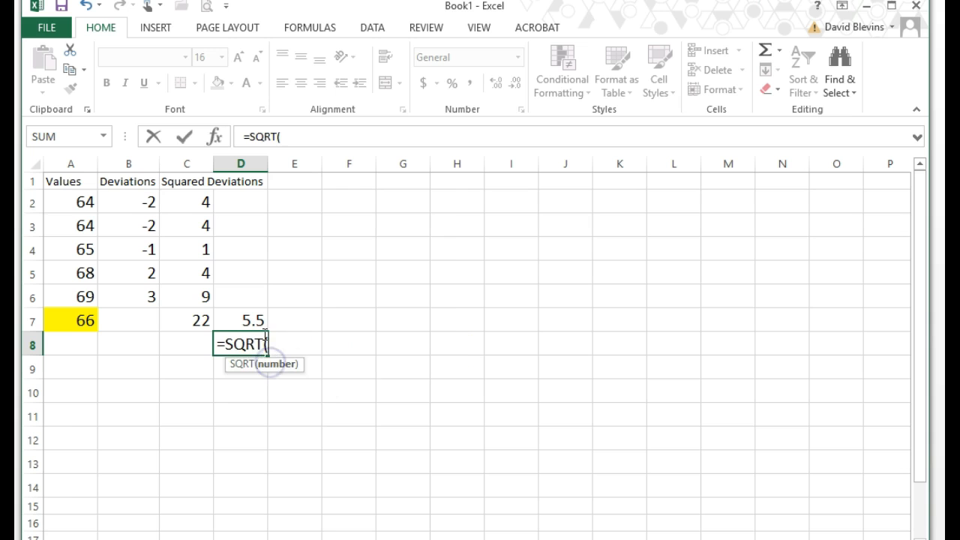
pyautogui.click(252, 319)
pyautogui.press('Return')
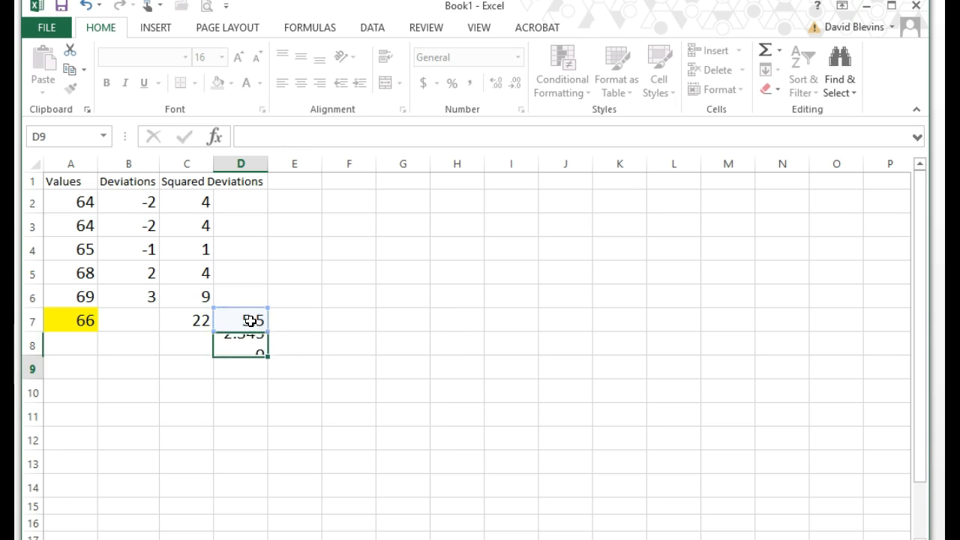
pyautogui.moveTo(267, 162); pyautogui.dragTo(307, 164)
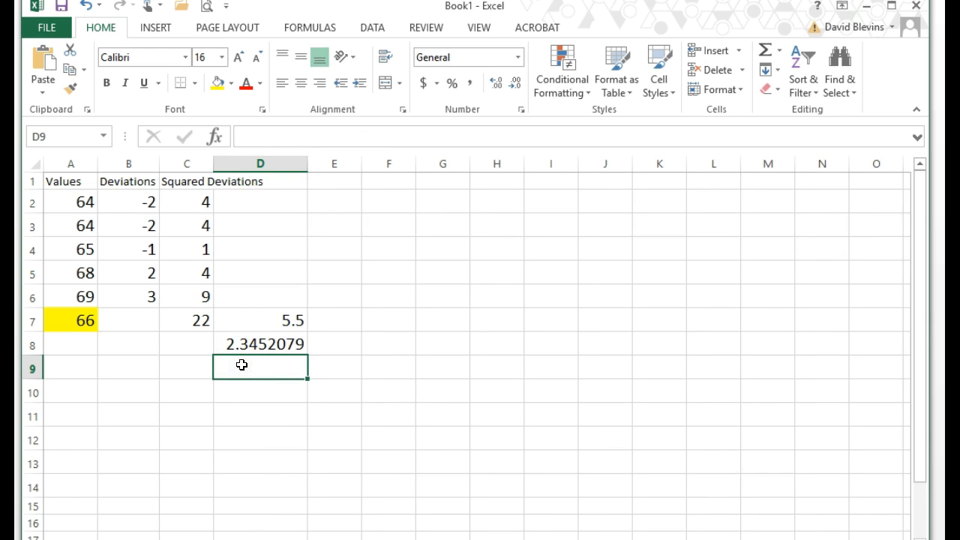
# - Round the value of D8 to three decimal places in D9 with the ROUND function
pyautogui.write('=round')
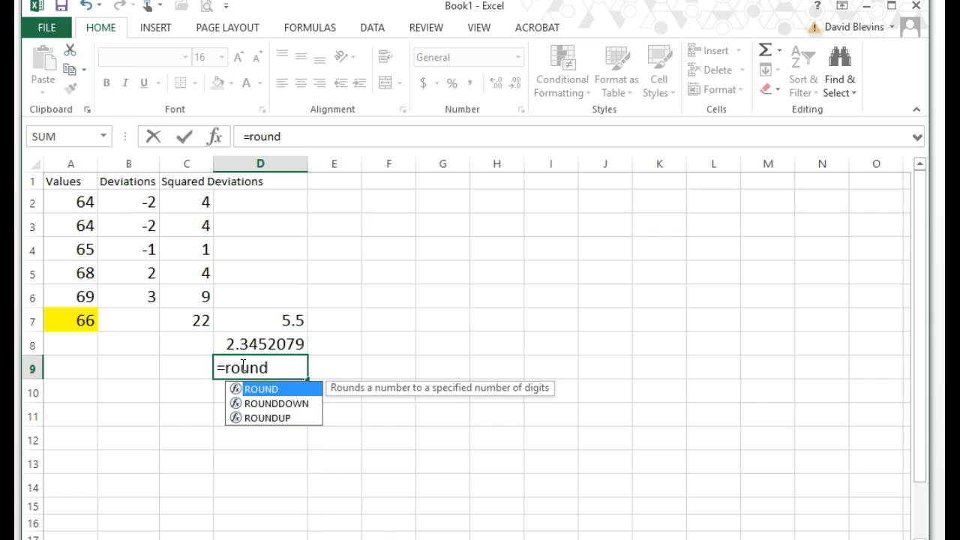
pyautogui.write('(')
pyautogui.click(243, 344)
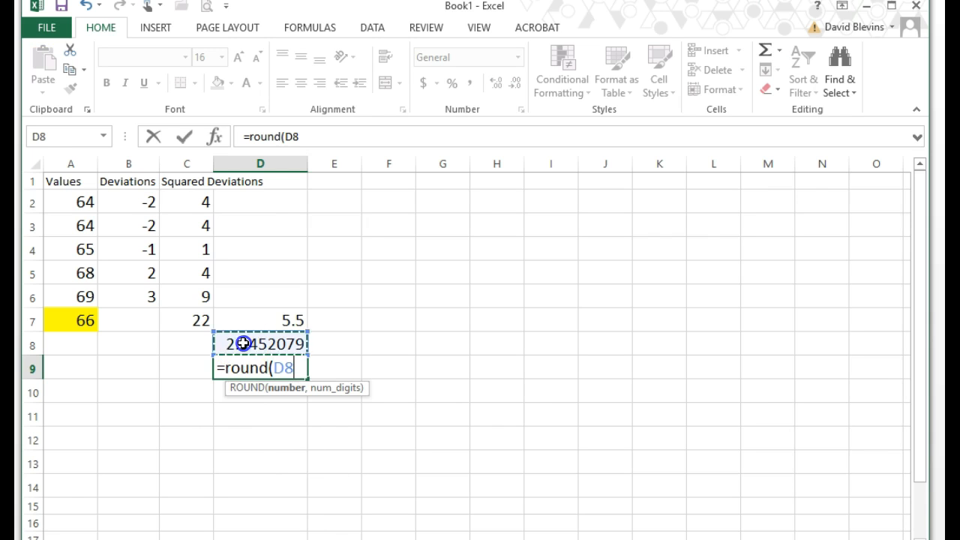
pyautogui.write(',3')
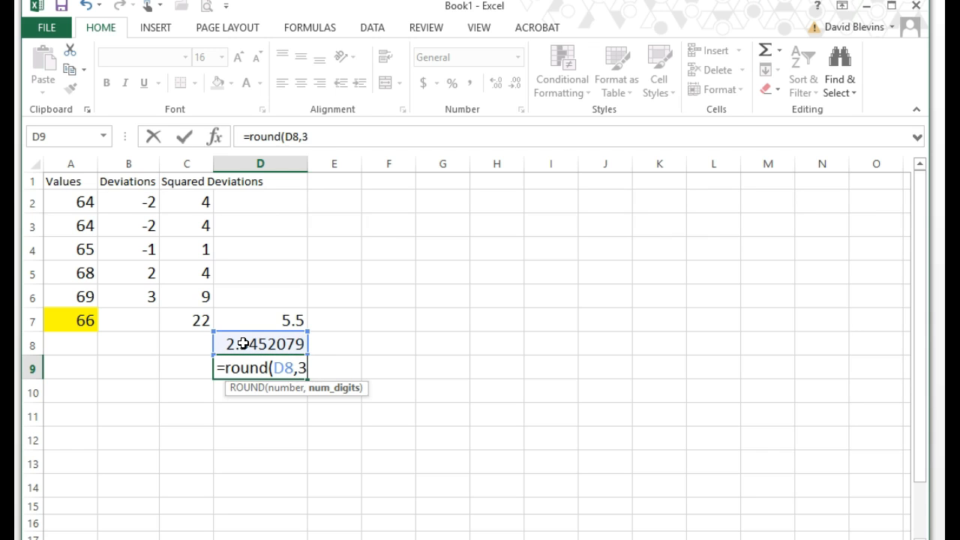
pyautogui.press('Return')
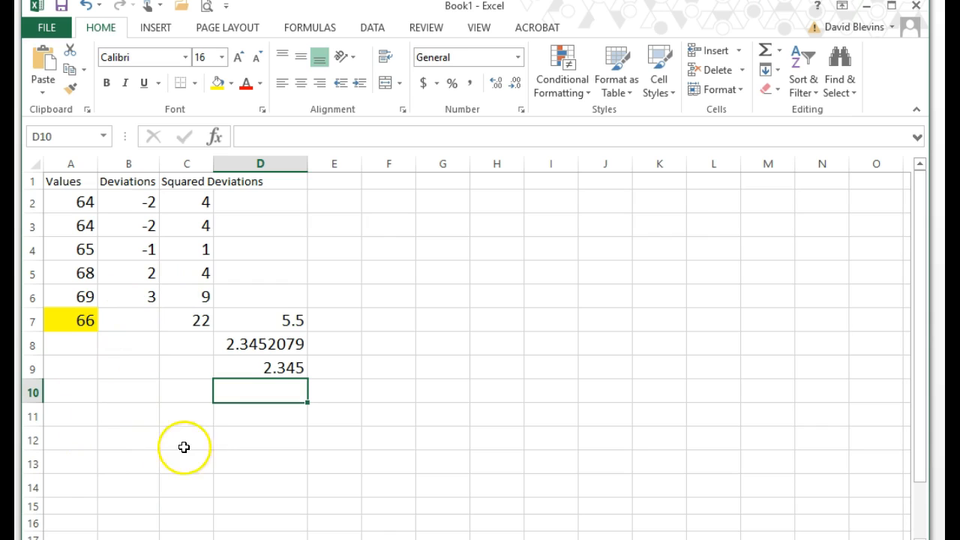
# - Enter the sample standard deviation of the values A2:A6 in D12 with the STDEV.S function
pyautogui.click(234, 436)
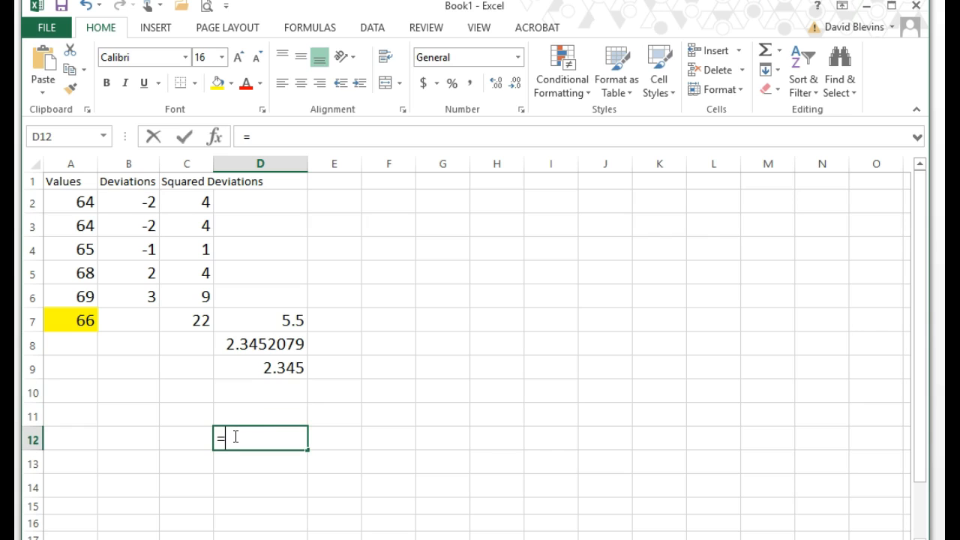
pyautogui.write('=st')
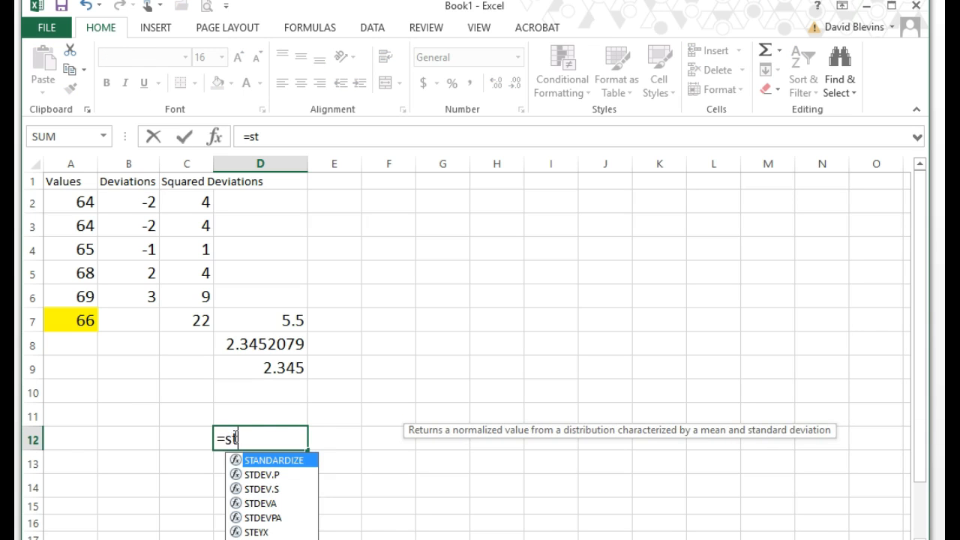
pyautogui.click(270, 490)
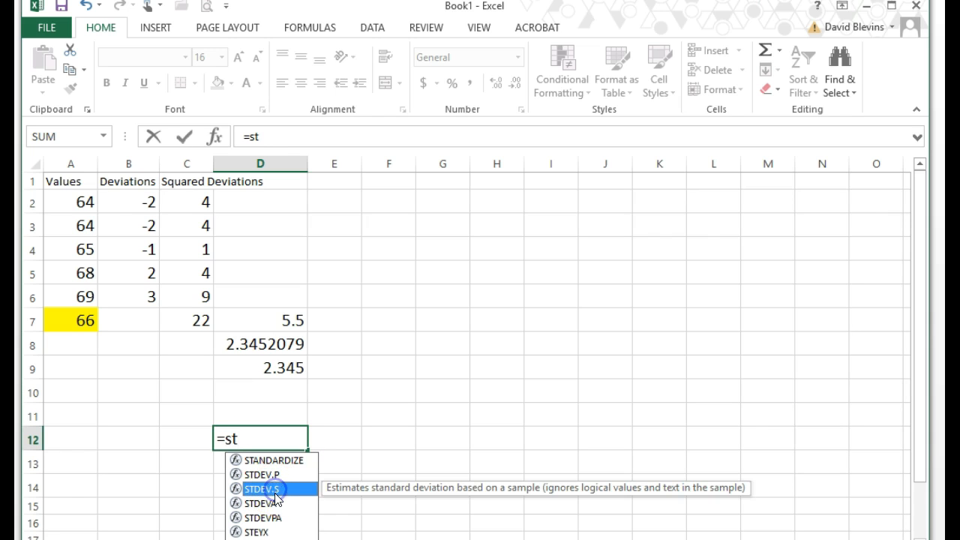
pyautogui.click(262, 474)
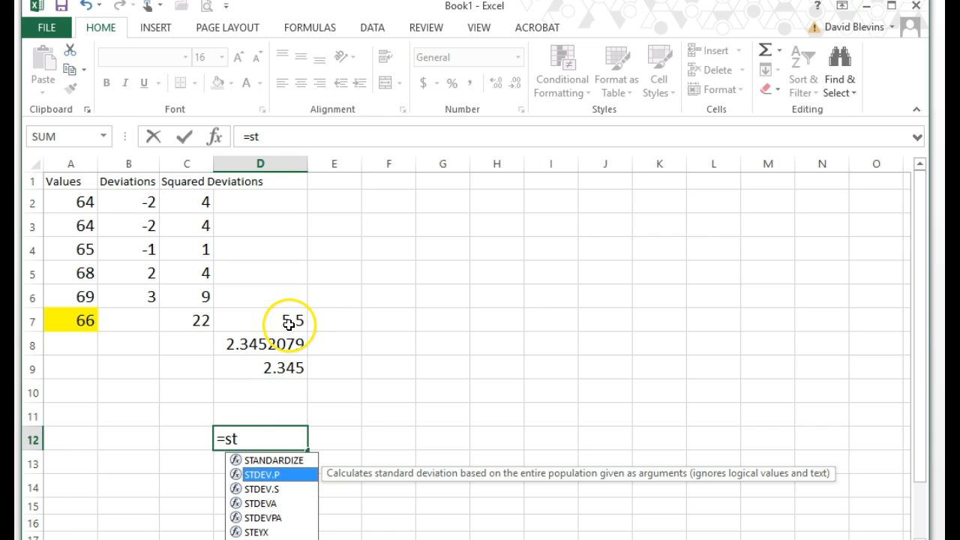
pyautogui.doubleClick(257, 489)
pyautogui.moveTo(103, 193); pyautogui.dragTo(86, 295)
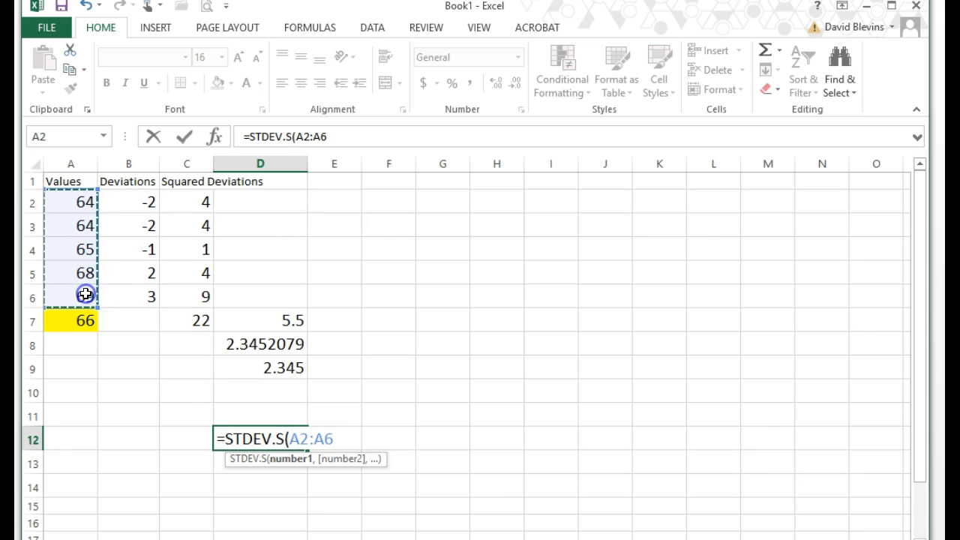
pyautogui.press('Return')
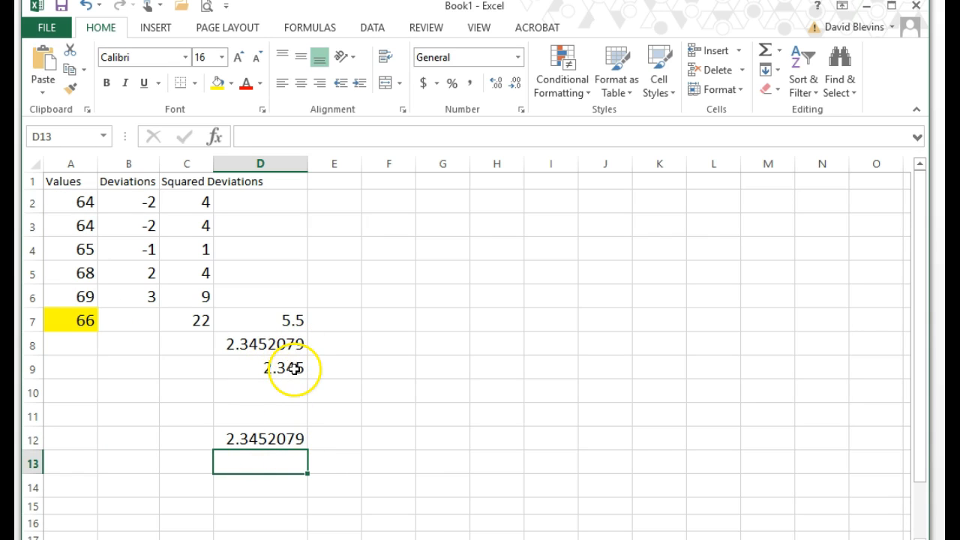
# - Compare the formulas in D12 and D8, and select the step-by-step calculation range A1:D9
pyautogui.click(300, 438)
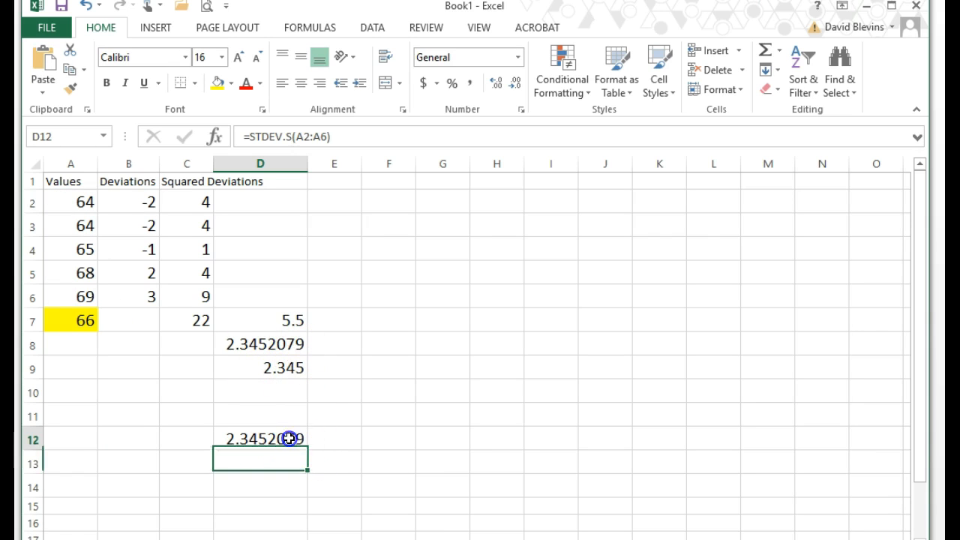
pyautogui.click(274, 345)
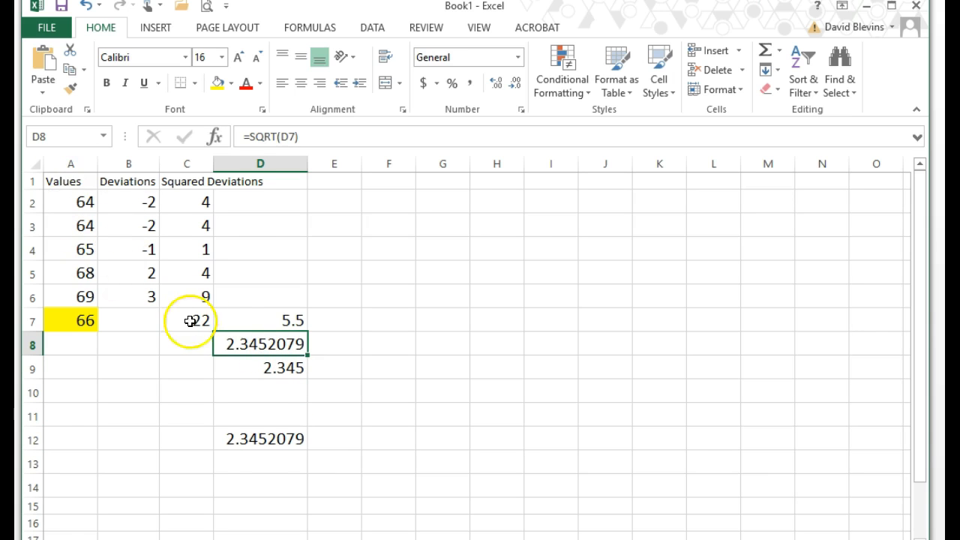
pyautogui.click(241, 442)
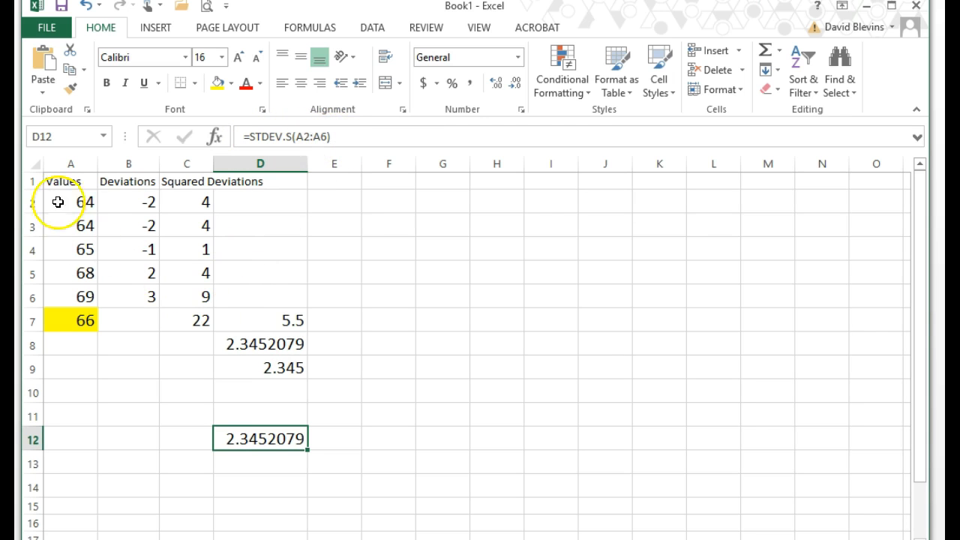
pyautogui.click(88, 190)
pyautogui.moveTo(87, 189)
pyautogui.mouseDown()
pyautogui.moveTo(270, 317)
pyautogui.moveTo(276, 358)
pyautogui.mouseUp()
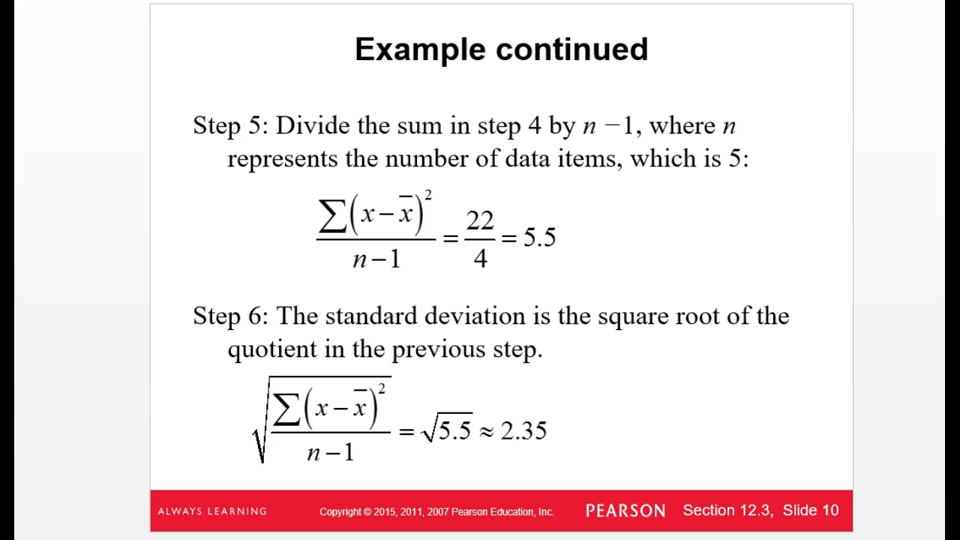
# - Go back one slide to the deviation table and return to the Excel worksheet to examine the formula in D12
pyautogui.press('Left')
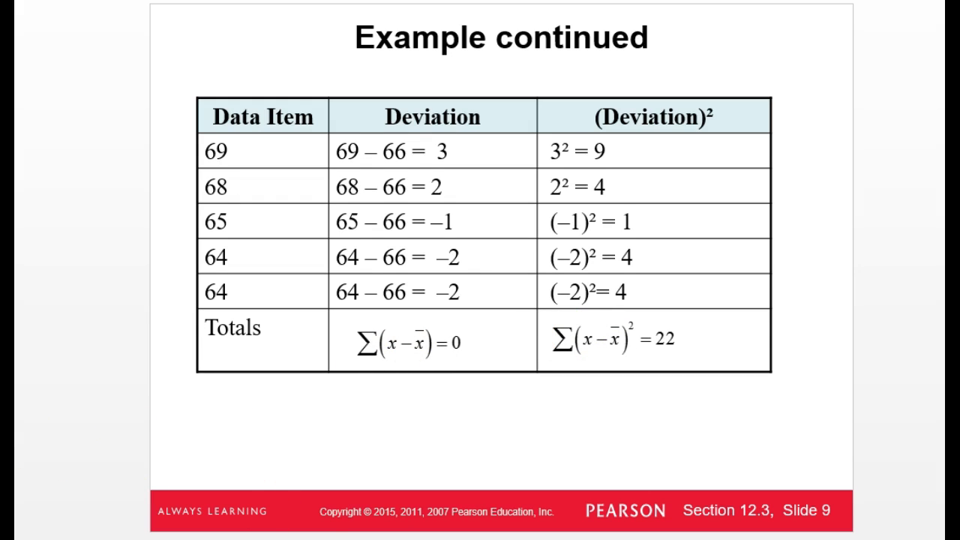
pyautogui.hotkey('alt', 'Tab')
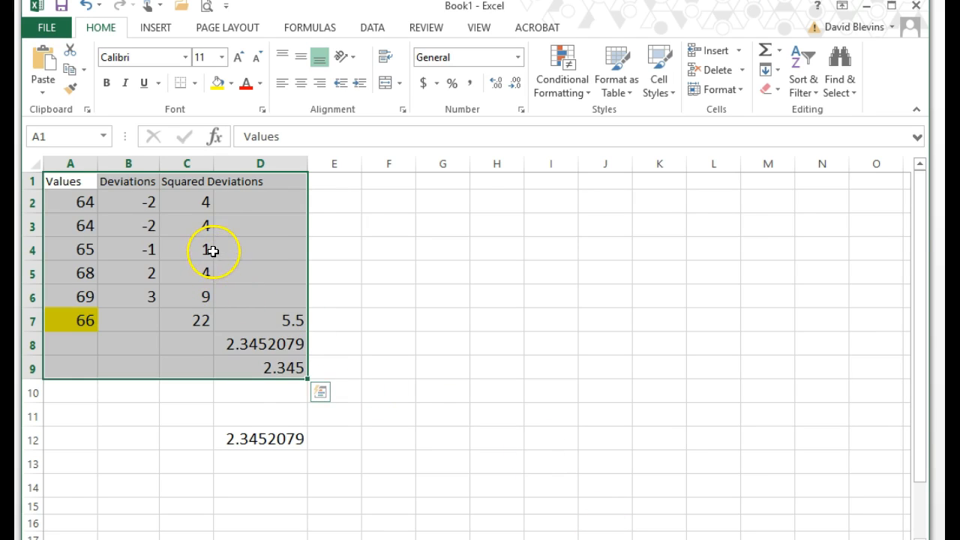
pyautogui.click(244, 435)
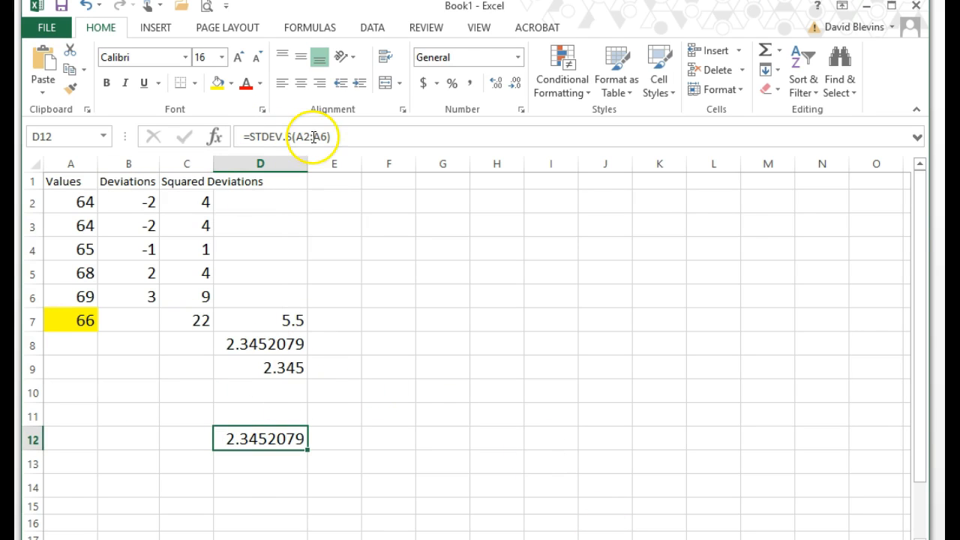